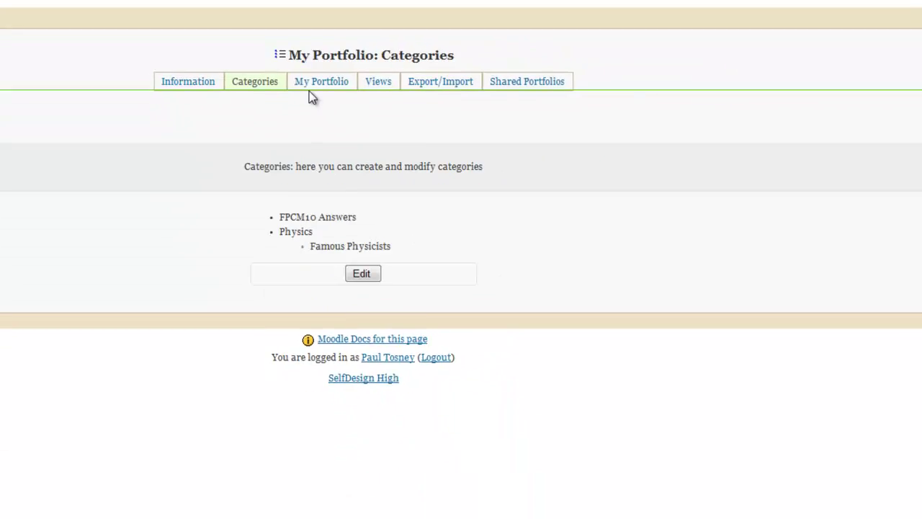
Start a new link in the portfolio and title it "Wikipedia: Albert Einstein"
{"action": "left_click", "coordinate": [432, 152]}
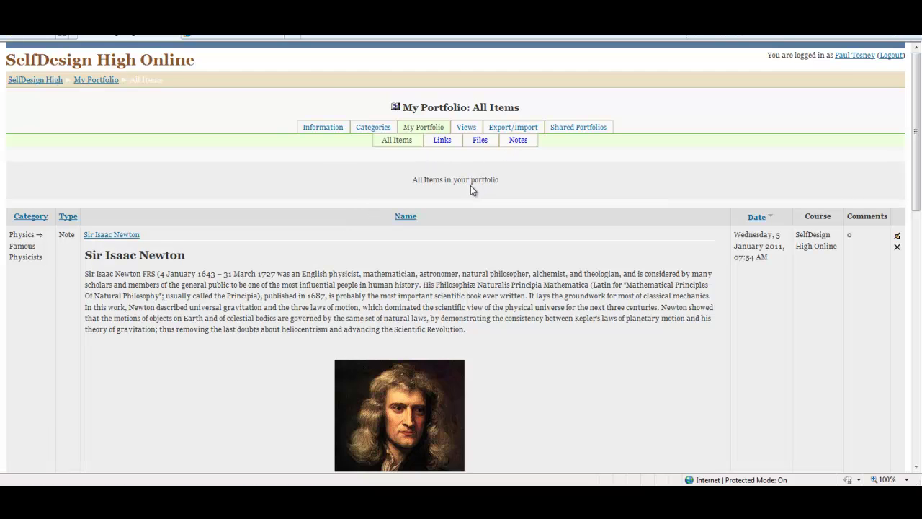
{"action": "left_click", "coordinate": [442, 141]}
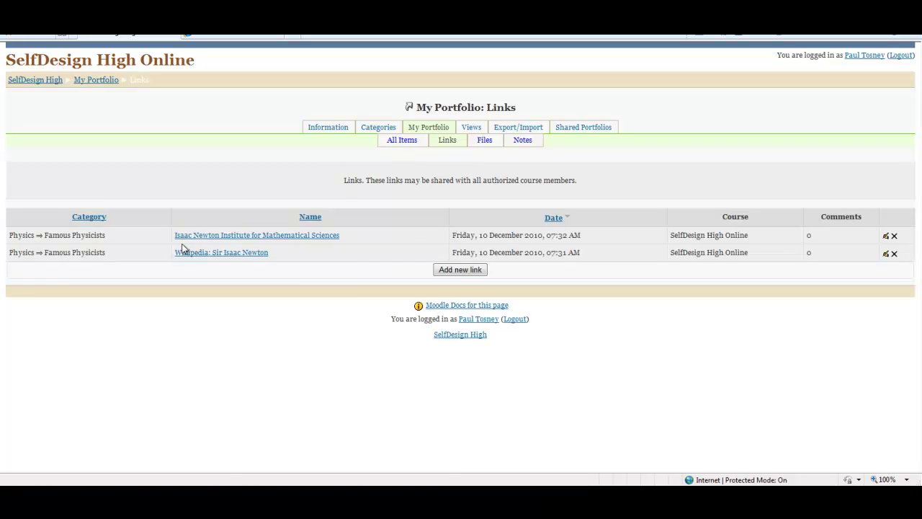
{"action": "left_click", "coordinate": [450, 276]}
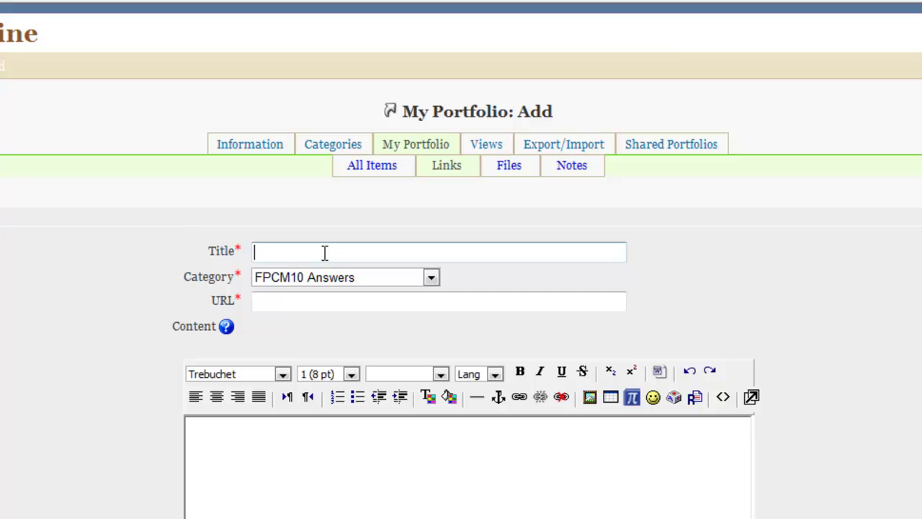
{"action": "left_click", "coordinate": [324, 252]}
{"action": "type", "text": "W"}
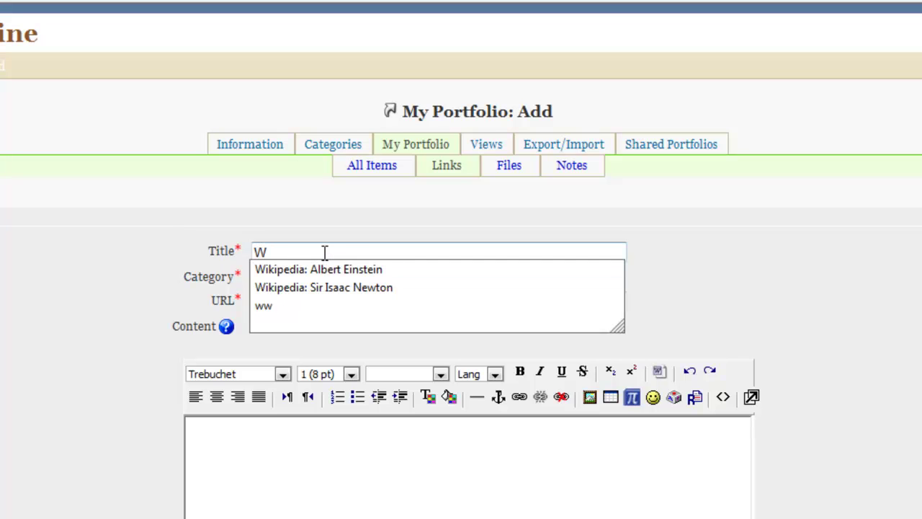
{"action": "key", "text": "Down"}
{"action": "key", "text": "Return"}
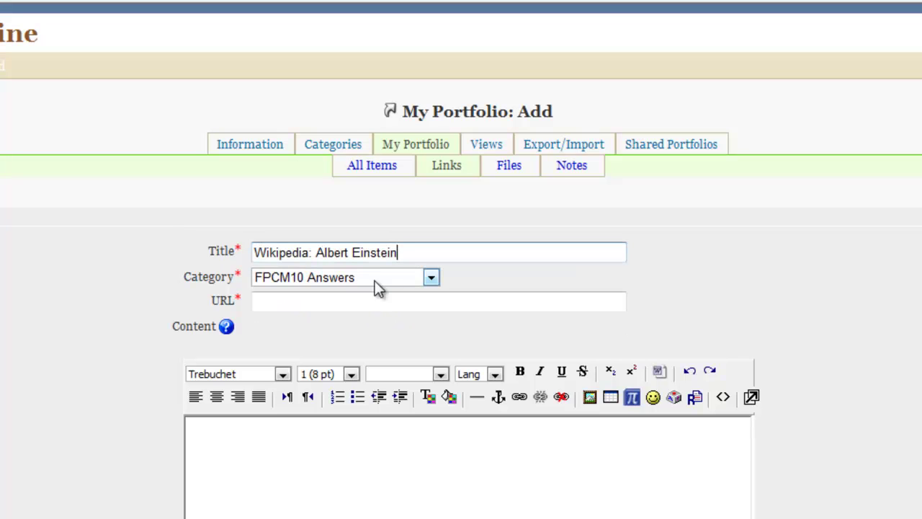
{"action": "left_click", "coordinate": [432, 277]}
{"action": "left_click", "coordinate": [364, 323]}
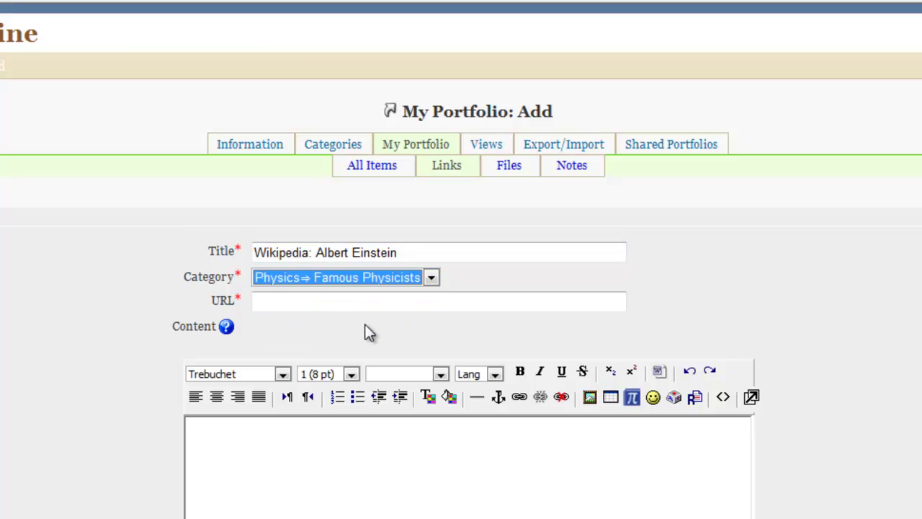
{"action": "left_click", "coordinate": [302, 304]}
{"action": "type", "text": "http://en.wikipedia.org/wiki/Albert_Einstein"}
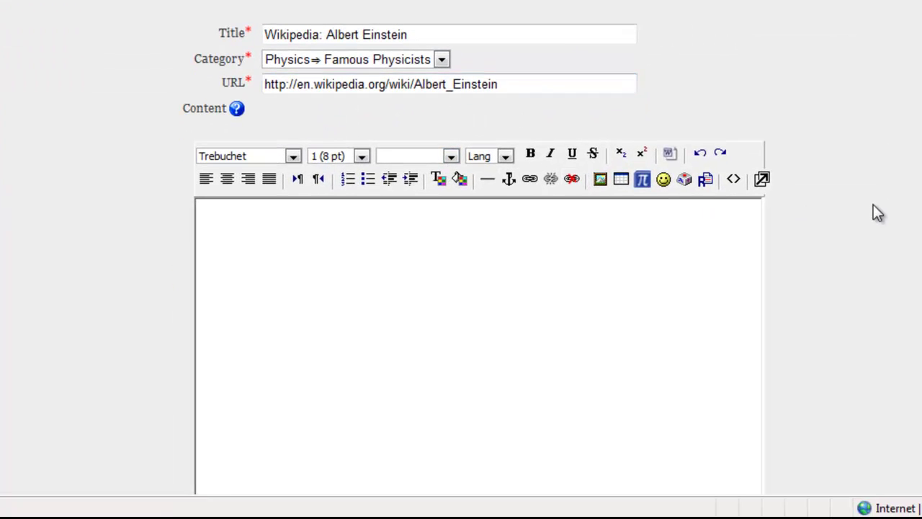
{"action": "scroll", "coordinate": [873, 204], "scroll_direction": "down", "scroll_amount": 5}
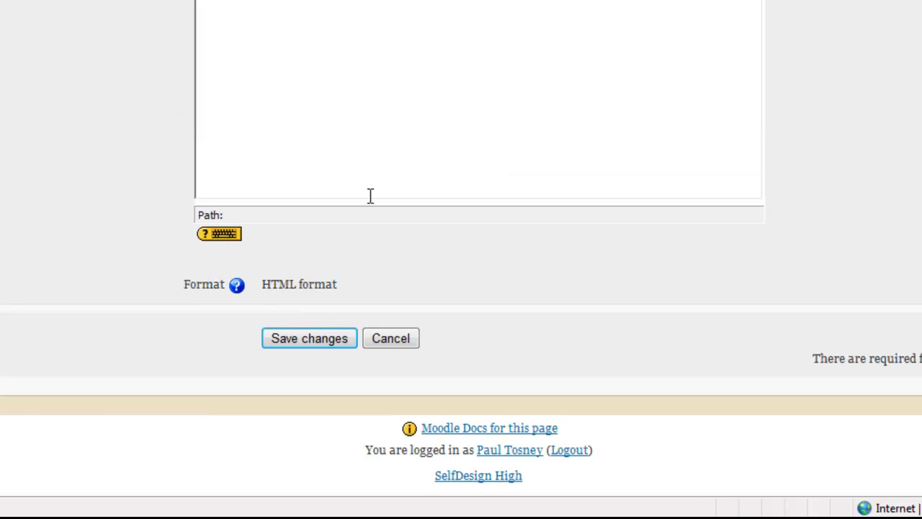
{"action": "left_click", "coordinate": [321, 334]}
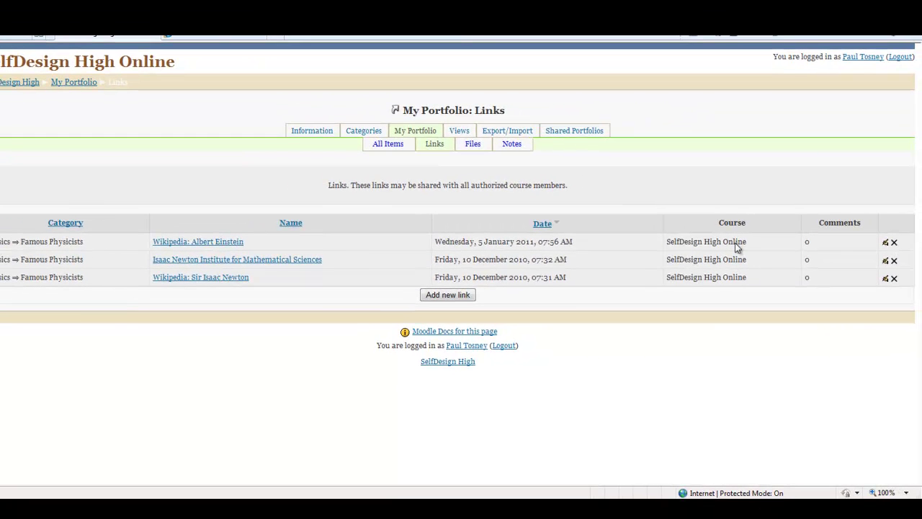
Start a new portfolio file entry titled "Albert Einstein Speech" in the category Physics⇒ Famous Physicists
{"action": "left_click", "coordinate": [472, 144]}
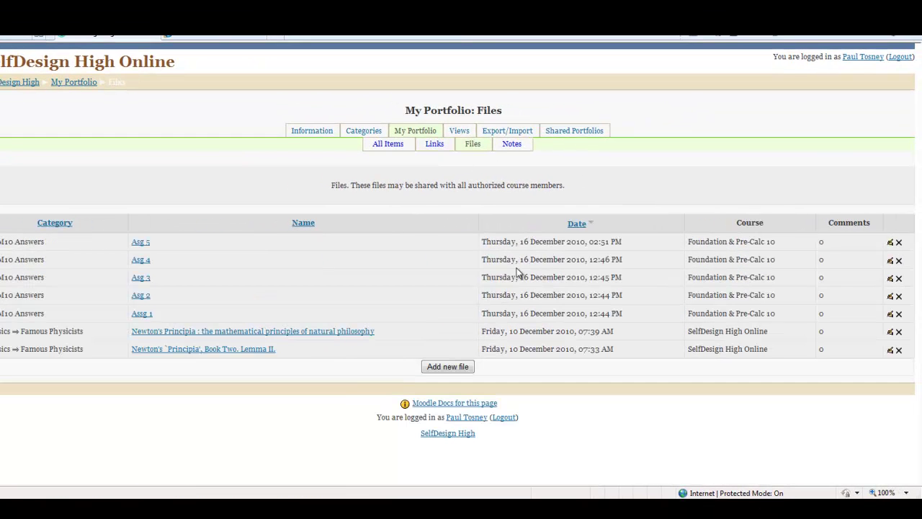
{"action": "left_click", "coordinate": [447, 366]}
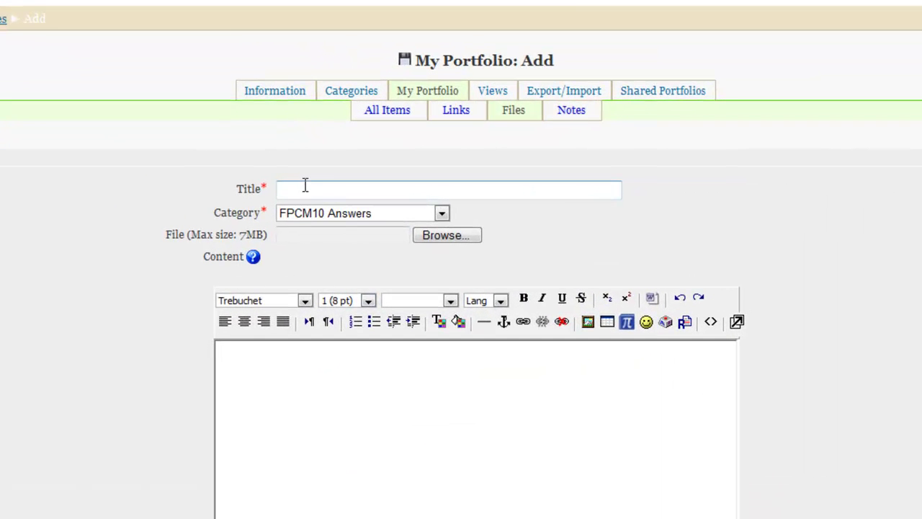
{"action": "type", "text": "A"}
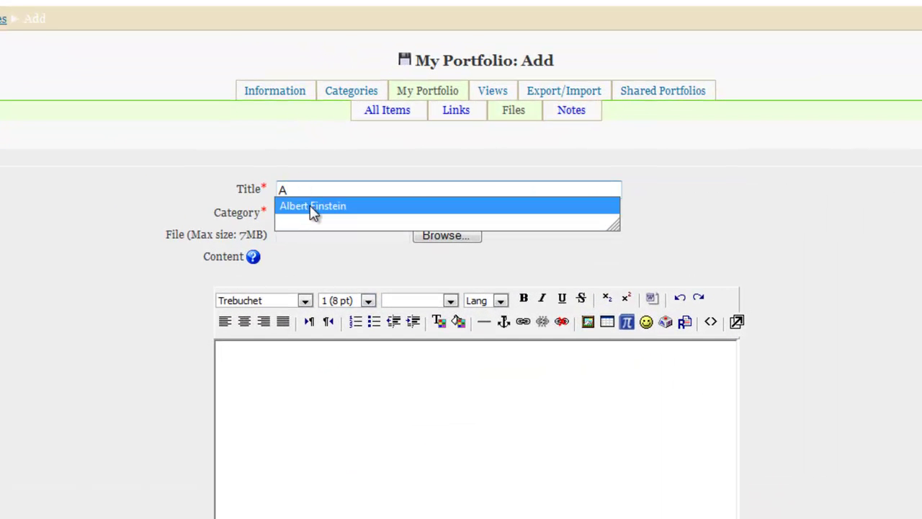
{"action": "left_click", "coordinate": [313, 206]}
{"action": "type", "text": "Speech"}
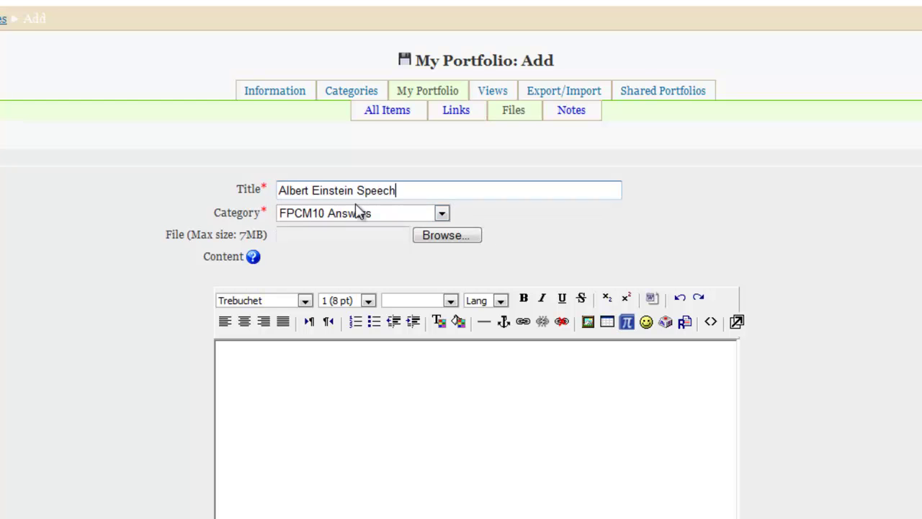
{"action": "left_click", "coordinate": [441, 214]}
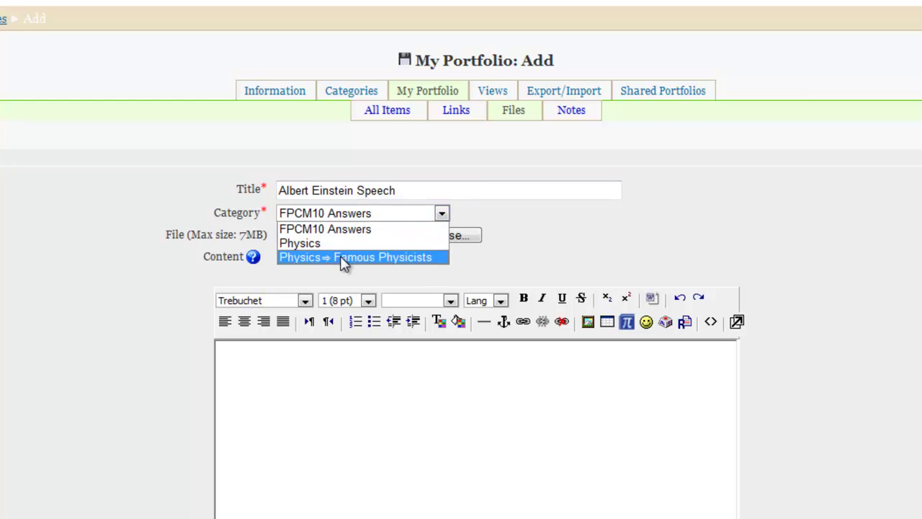
{"action": "left_click", "coordinate": [344, 260]}
Attach the Einstein lecture PDF from the Desktop to the file entry and save it
{"action": "left_click", "coordinate": [437, 237]}
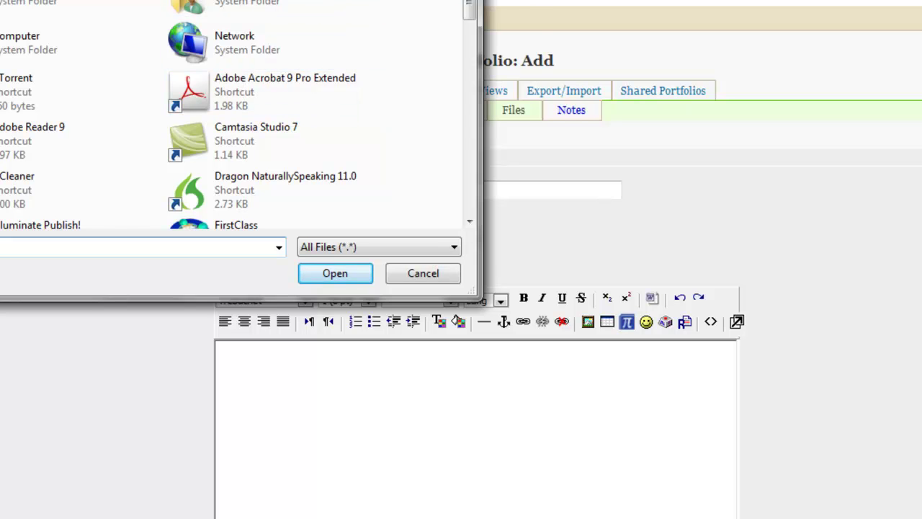
{"action": "left_click", "coordinate": [448, 48]}
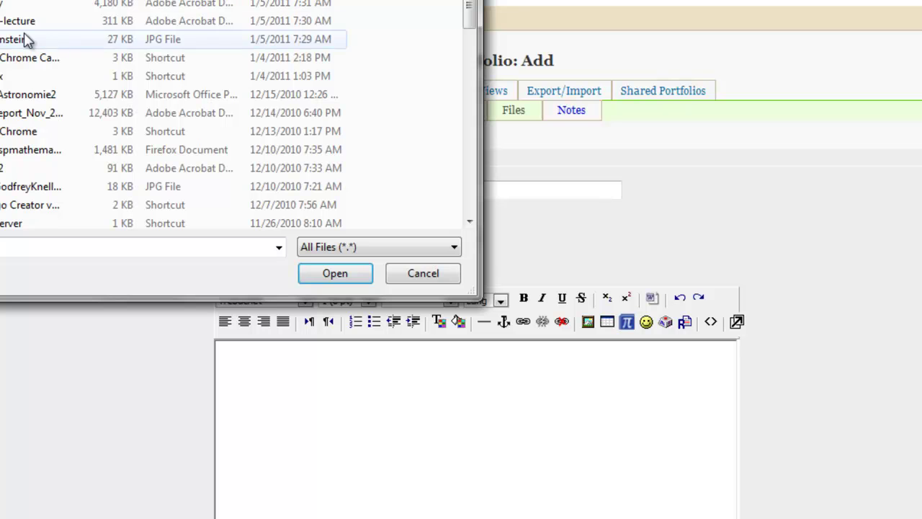
{"action": "left_click", "coordinate": [18, 21]}
{"action": "left_click", "coordinate": [335, 273]}
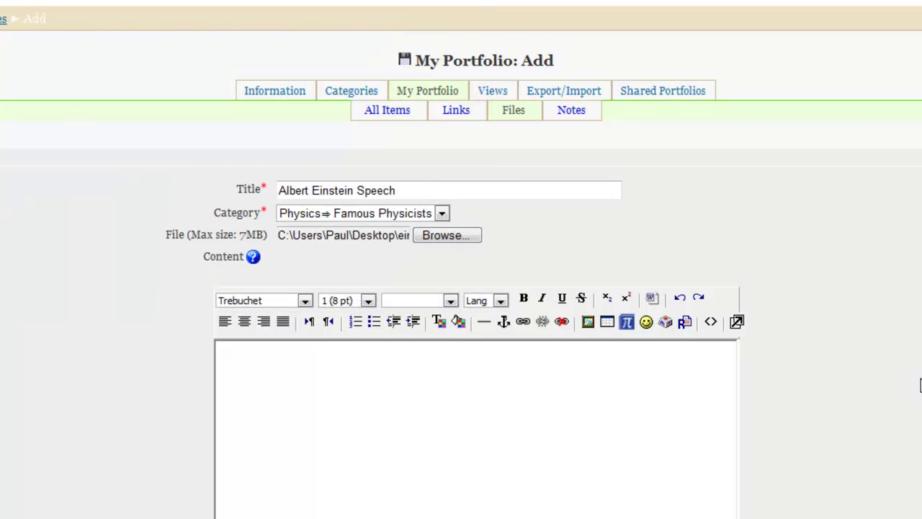
{"action": "scroll", "coordinate": [919, 383], "scroll_direction": "down", "scroll_amount": 5}
{"action": "left_click", "coordinate": [335, 477]}
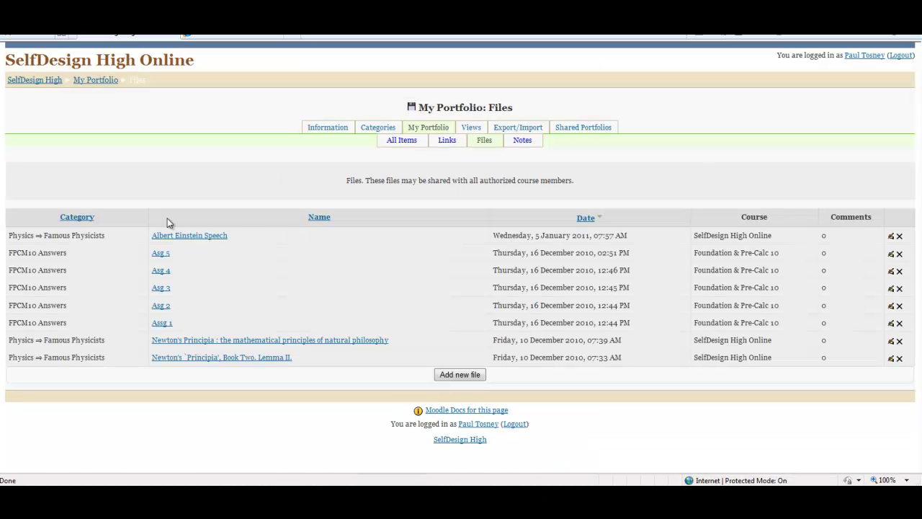
Start a new portfolio note titled "Albert Einstein" in the category Physics⇒ Famous Physicists
{"action": "left_click", "coordinate": [523, 140]}
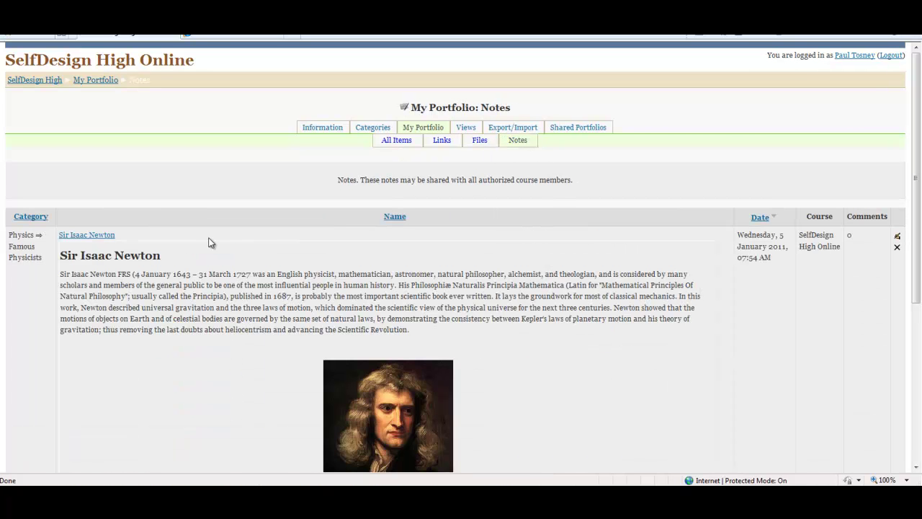
{"action": "scroll", "coordinate": [326, 258], "scroll_direction": "down", "scroll_amount": 5}
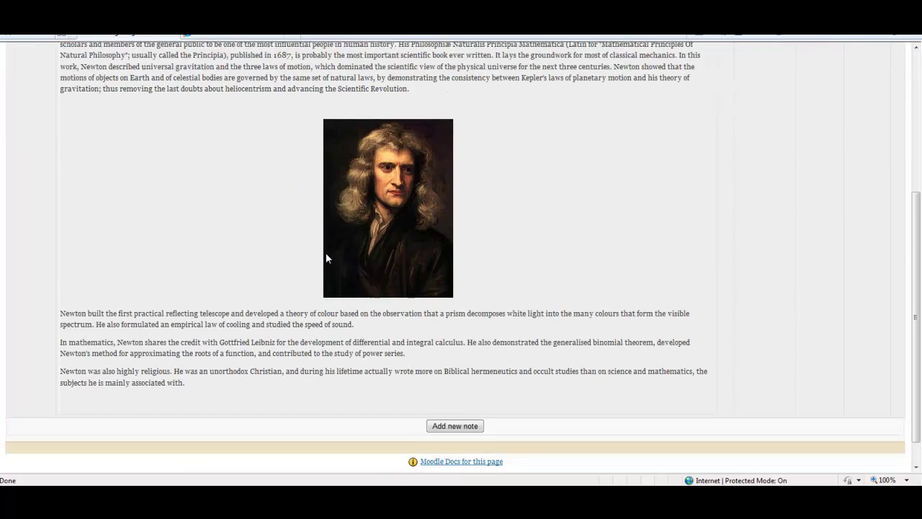
{"action": "left_click", "coordinate": [450, 396]}
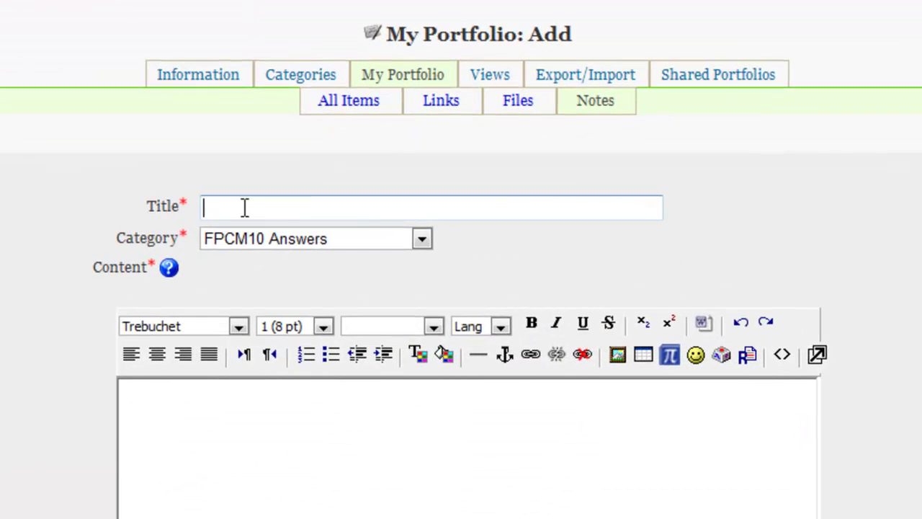
{"action": "type", "text": "A"}
{"action": "left_click", "coordinate": [252, 229]}
{"action": "left_click", "coordinate": [253, 243]}
{"action": "left_click", "coordinate": [267, 296]}
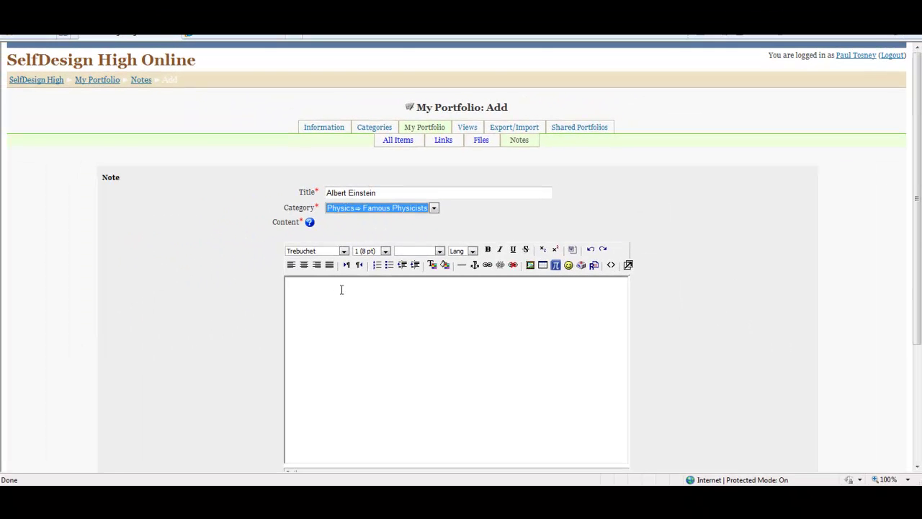
Copy the three Einstein biography paragraphs from the open text file into the note's content, allowing clipboard access
{"action": "key", "text": "alt+Tab"}
{"action": "left_click_drag", "start_coordinate": [146, 143], "coordinate": [26, 55]}
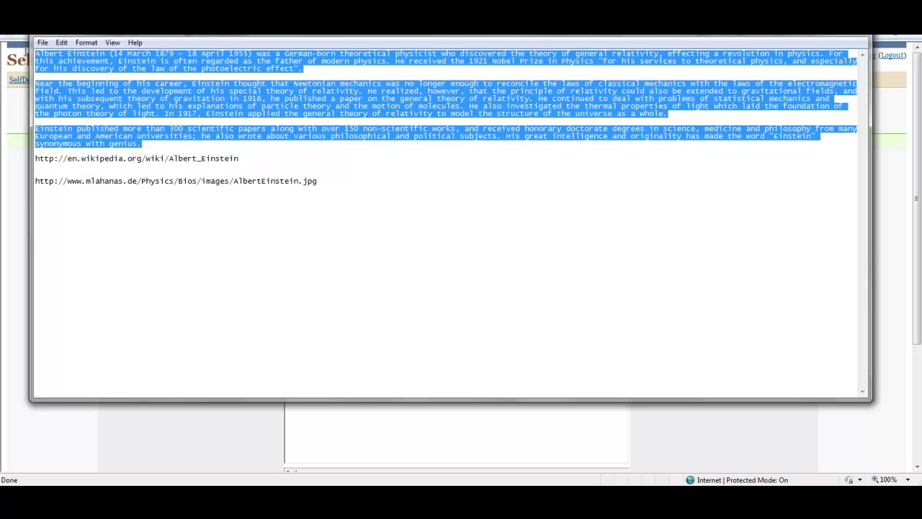
{"action": "left_click", "coordinate": [421, 411]}
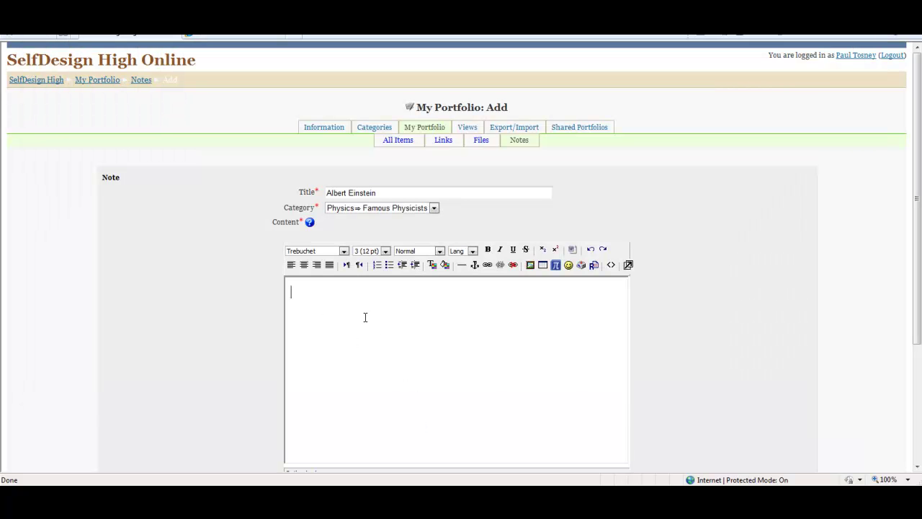
{"action": "key", "text": "ctrl+v"}
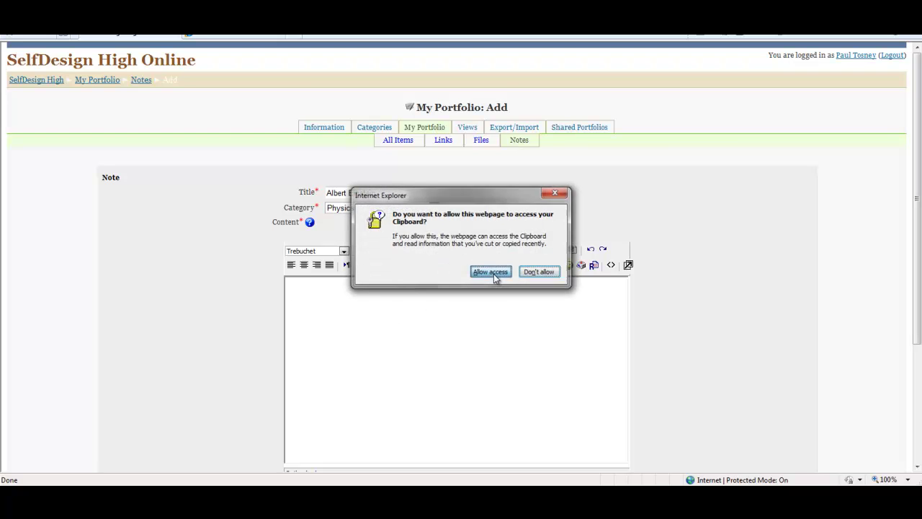
{"action": "left_click", "coordinate": [492, 273]}
{"action": "scroll", "coordinate": [682, 337], "scroll_direction": "down", "scroll_amount": 3}
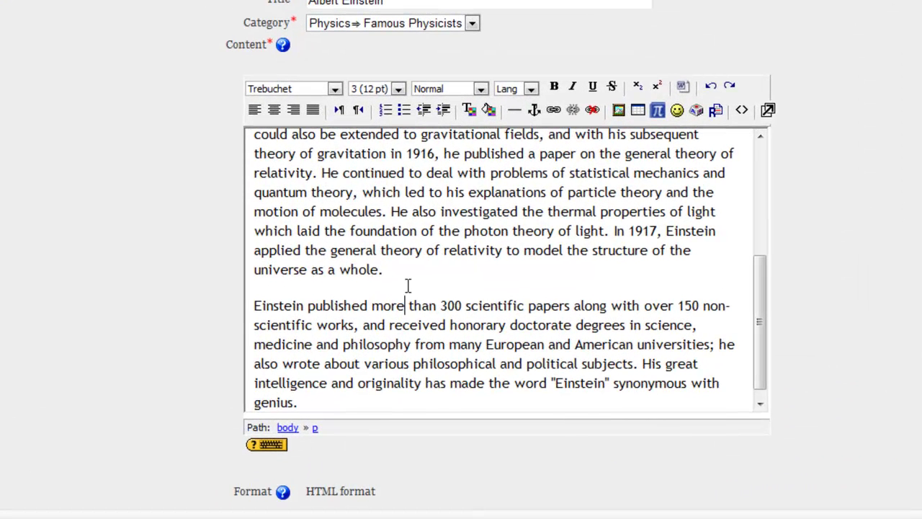
Add an empty line before the note's last paragraph and copy the AlbertEinstein.jpg web address from the text file
{"action": "left_click", "coordinate": [394, 262]}
{"action": "key", "text": "Return"}
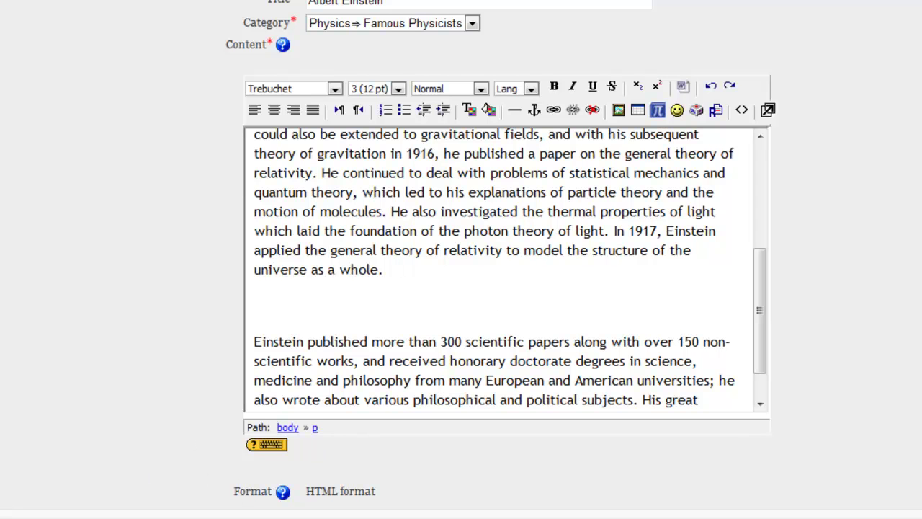
{"action": "key", "text": "alt+Tab"}
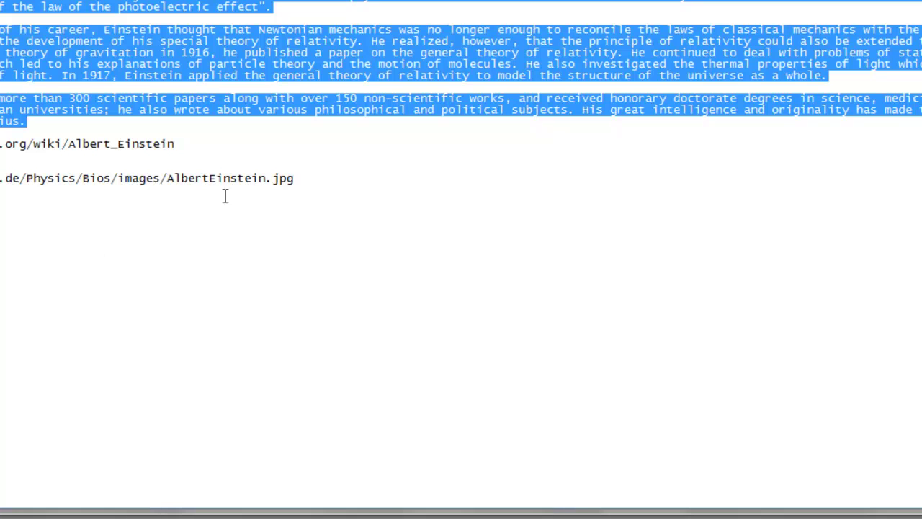
{"action": "left_click_drag", "start_coordinate": [315, 177], "coordinate": [92, 164]}
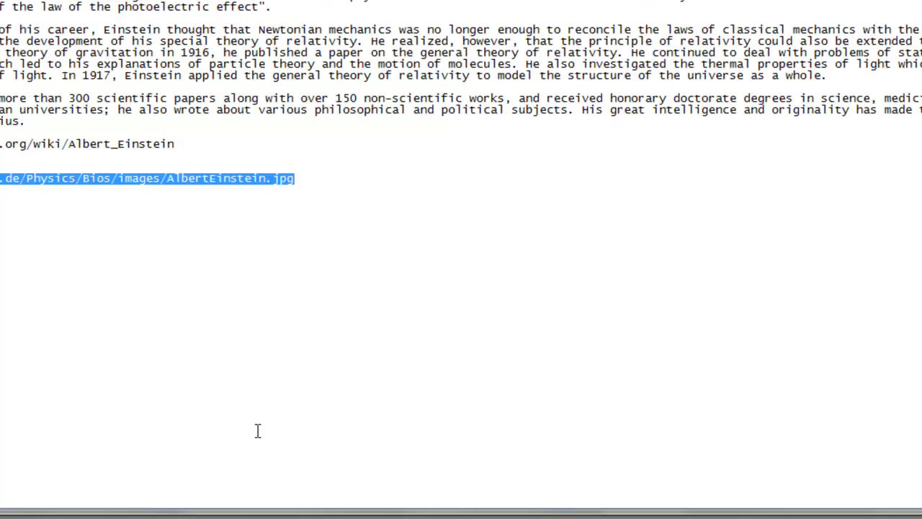
{"action": "key", "text": "alt+Tab"}
{"action": "left_click", "coordinate": [415, 308]}
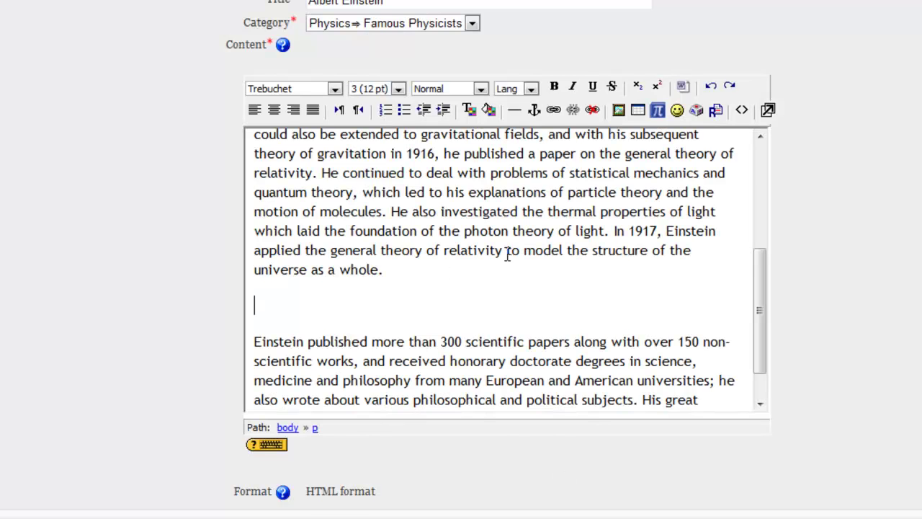
{"action": "left_click", "coordinate": [618, 109]}
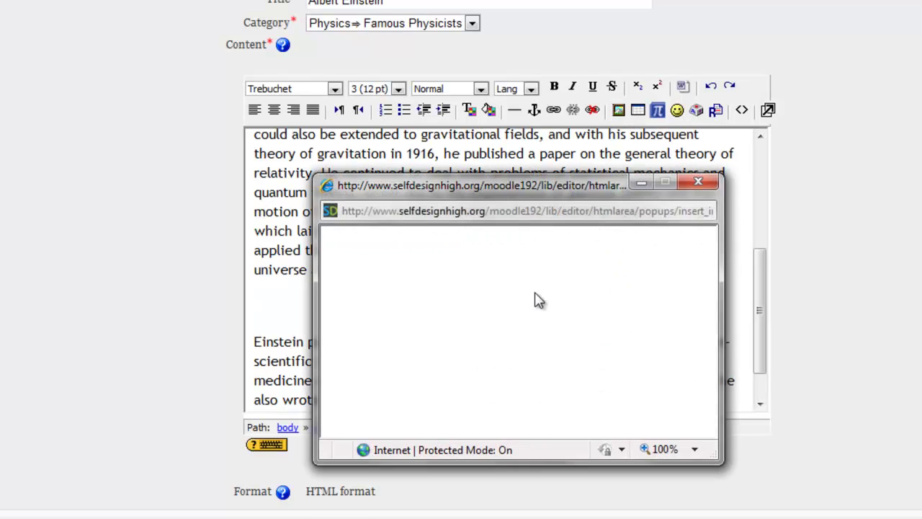
{"action": "type", "text": "http://www.mlahanas.de/Physics/Bios/images/AlbertEinstein.jpg"}
{"action": "left_click", "coordinate": [444, 288]}
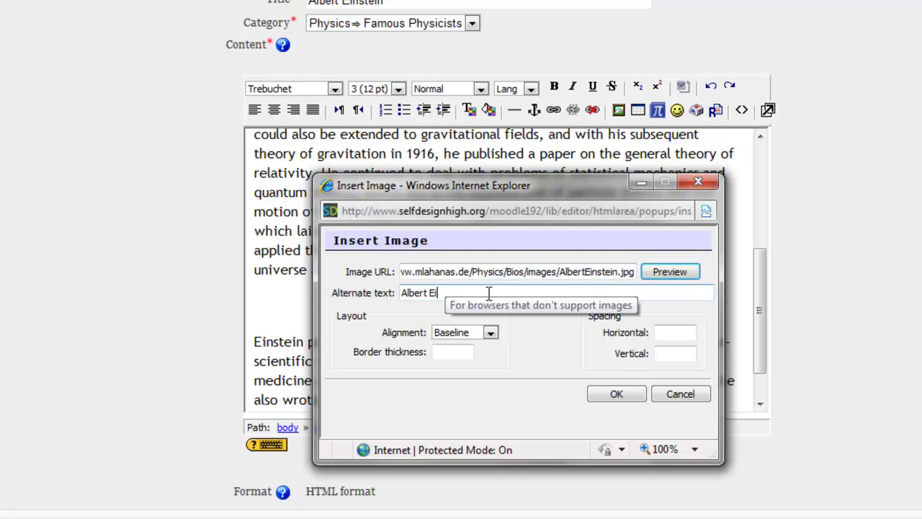
{"action": "type", "text": "Albert Einstein"}
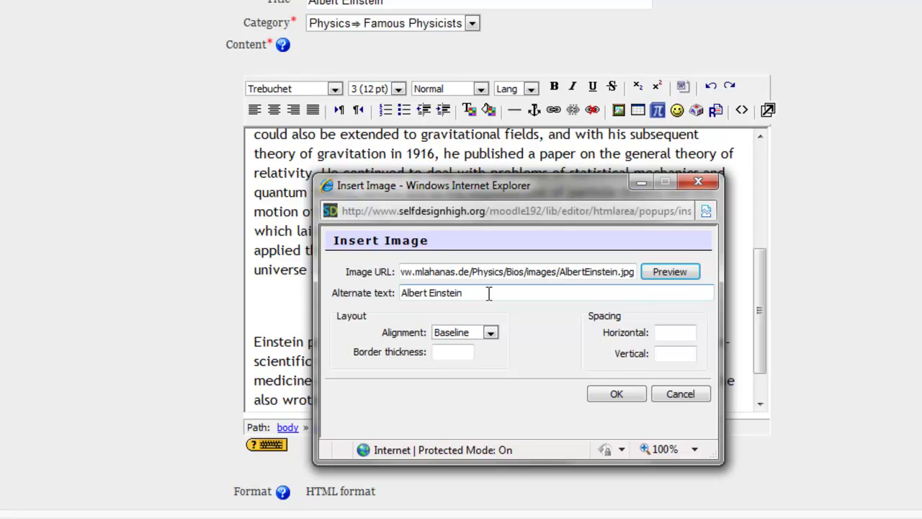
{"action": "left_click", "coordinate": [611, 398]}
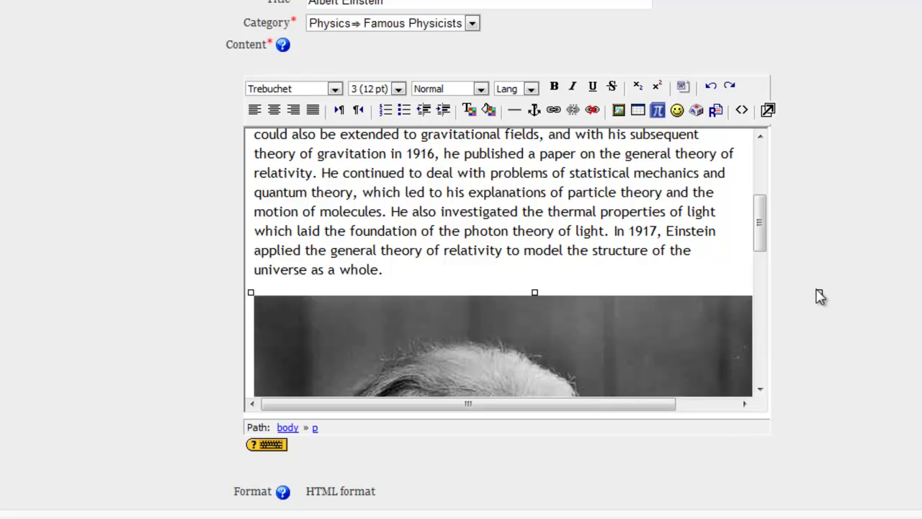
{"action": "left_click_drag", "start_coordinate": [819, 295], "coordinate": [572, 497]}
{"action": "scroll", "coordinate": [598, 345], "scroll_direction": "down", "scroll_amount": 3}
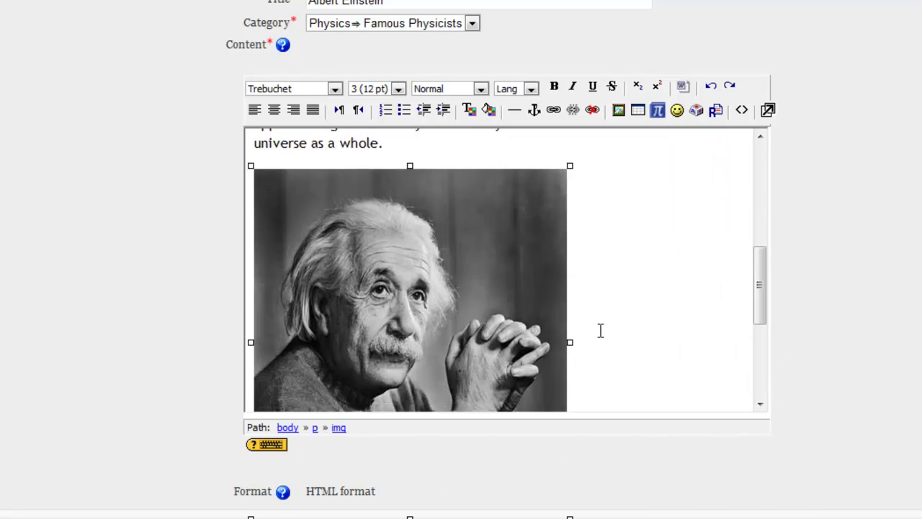
Shrink the Einstein image further to about two thirds of its width and center it in the note
{"action": "scroll", "coordinate": [599, 330], "scroll_direction": "down", "scroll_amount": 5}
{"action": "left_click_drag", "start_coordinate": [568, 266], "coordinate": [463, 156]}
{"action": "scroll", "coordinate": [541, 249], "scroll_direction": "up", "scroll_amount": 3}
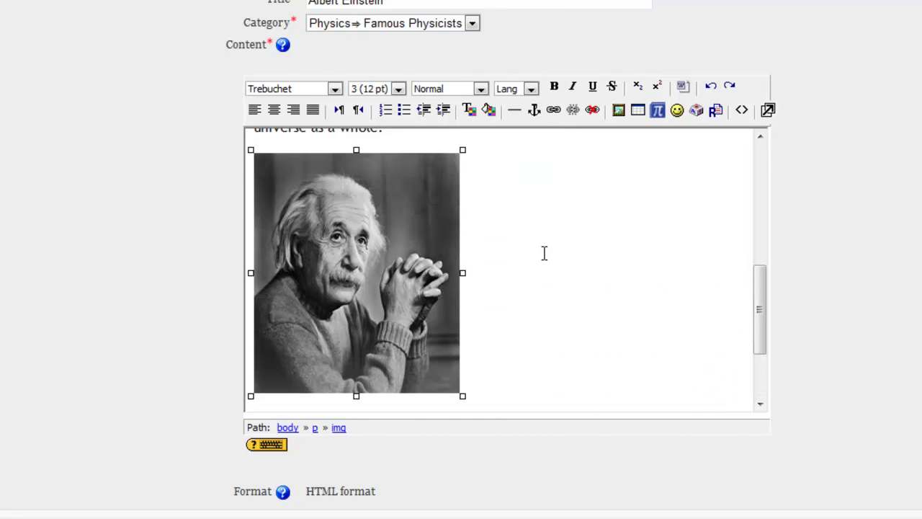
{"action": "left_click", "coordinate": [282, 111]}
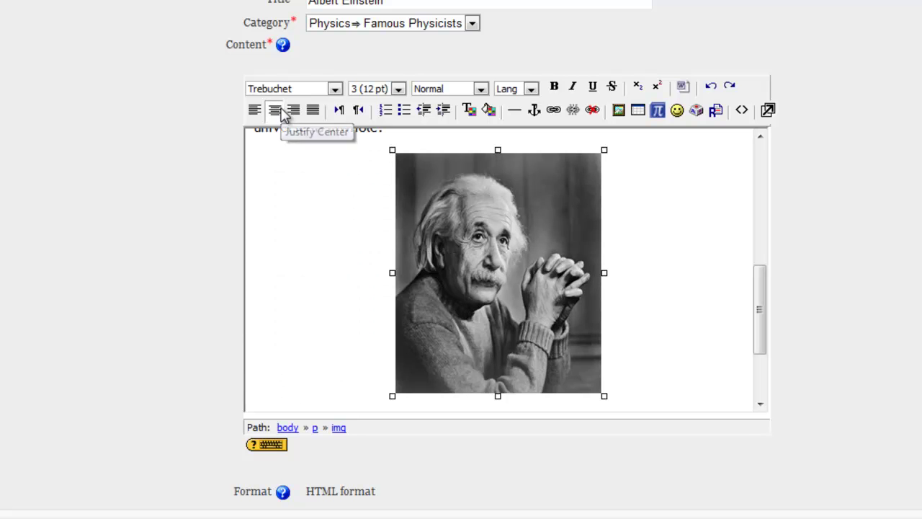
{"action": "left_click", "coordinate": [669, 266]}
Save the note and check how its text and image appear in the portfolio's notes list
{"action": "scroll", "coordinate": [669, 267], "scroll_direction": "down", "scroll_amount": 5}
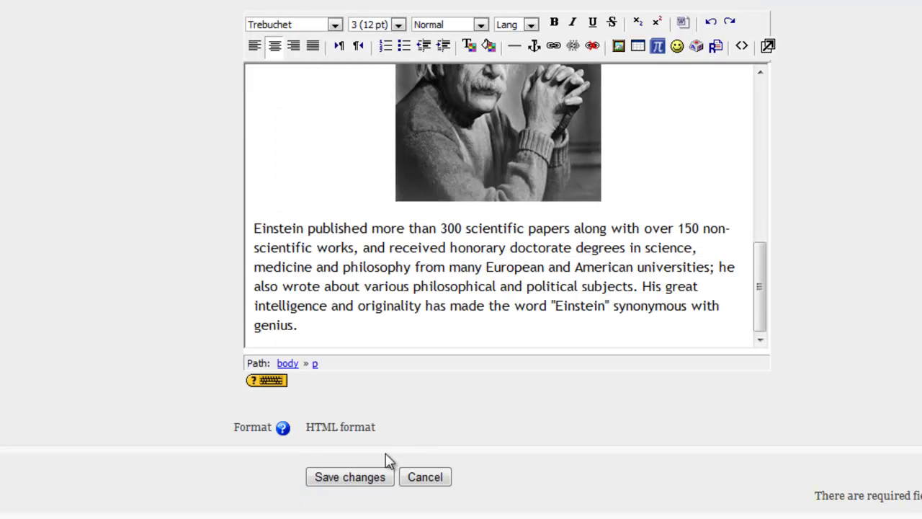
{"action": "left_click", "coordinate": [365, 477]}
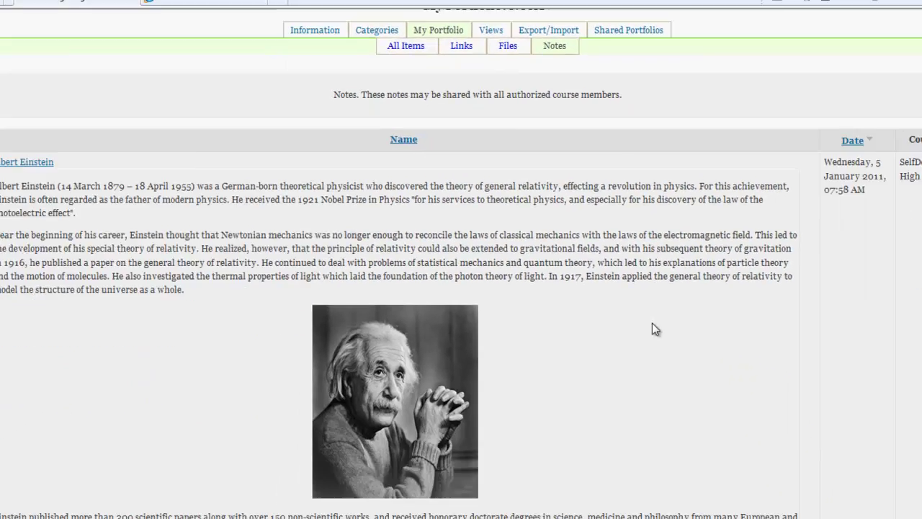
{"action": "scroll", "coordinate": [652, 323], "scroll_direction": "down", "scroll_amount": 3}
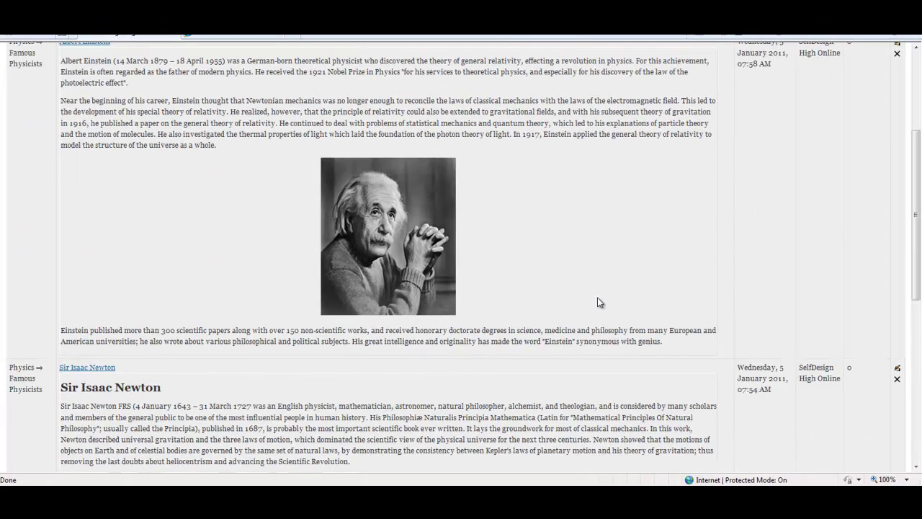
{"action": "scroll", "coordinate": [597, 302], "scroll_direction": "up", "scroll_amount": 3}
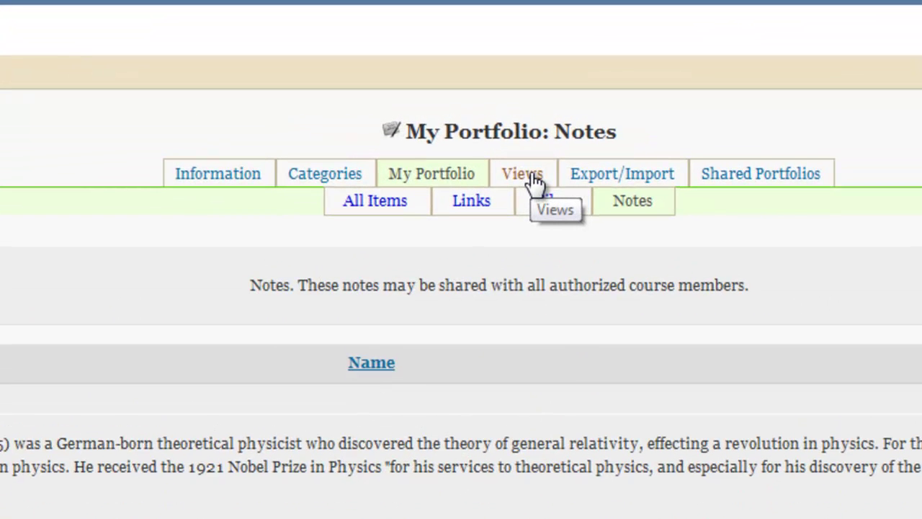
Start a new portfolio view titled "Albert Einstein", leaving its description empty
{"action": "left_click", "coordinate": [533, 183]}
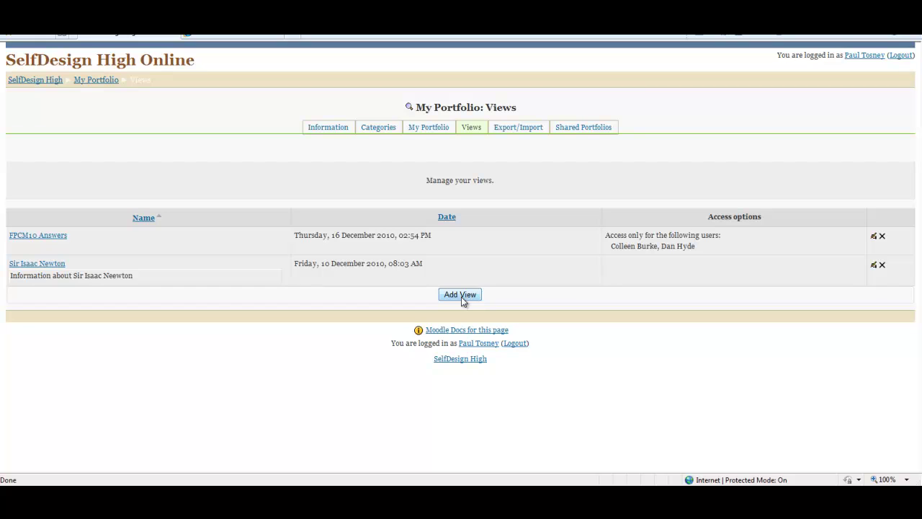
{"action": "left_click", "coordinate": [464, 296]}
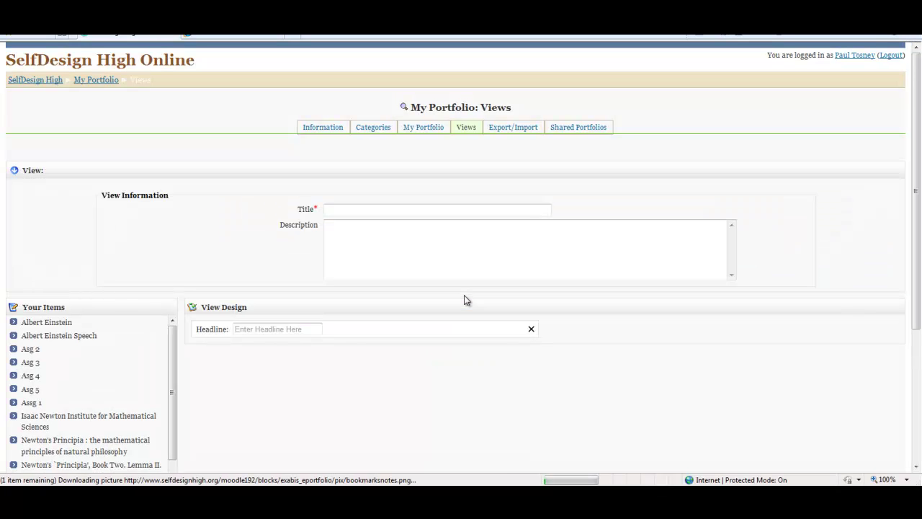
{"action": "left_click", "coordinate": [359, 208]}
{"action": "type", "text": "Albert"}
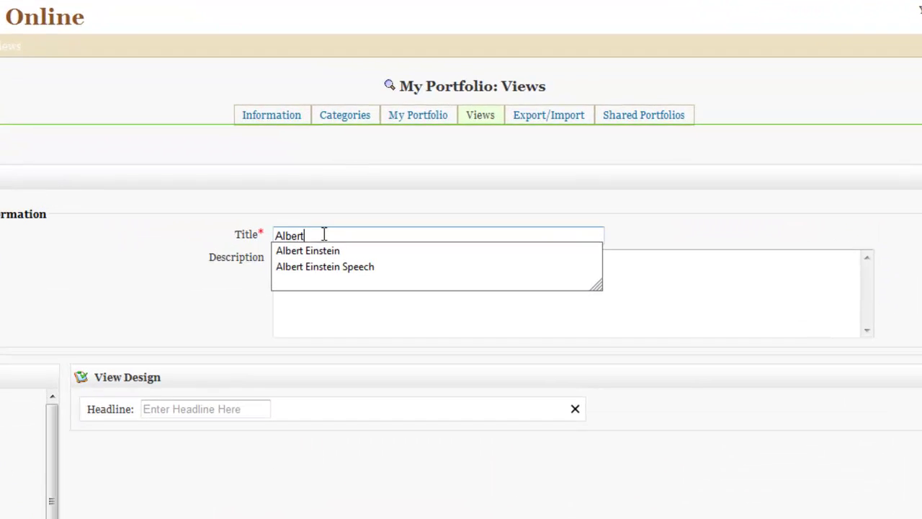
{"action": "key", "text": "Down"}
{"action": "key", "text": "Return"}
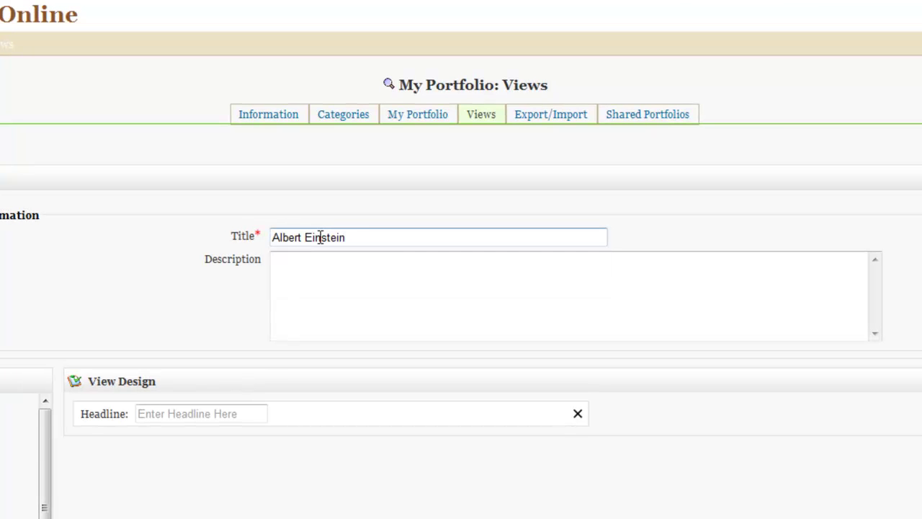
{"action": "left_click", "coordinate": [309, 308]}
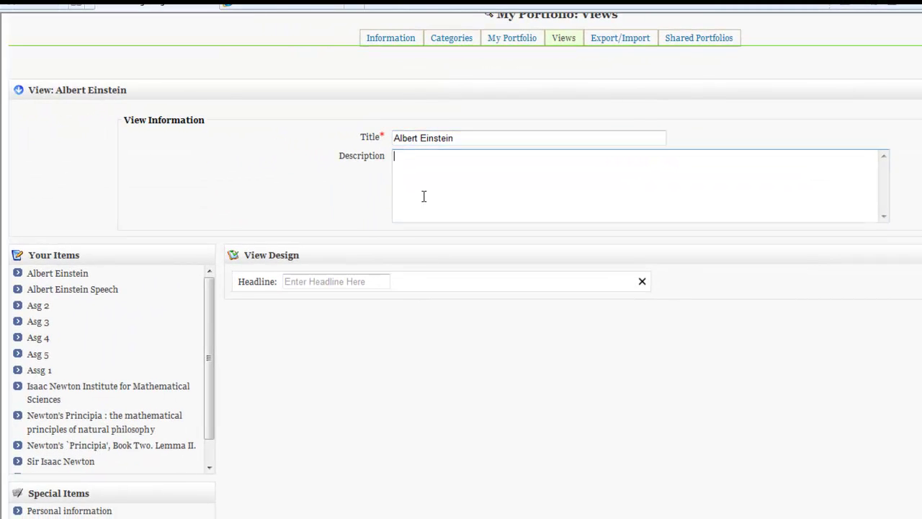
Add the items Albert Einstein, Albert Einstein Speech and Wikipedia: Albert Einstein to the view design, in that order below the headline
{"action": "scroll", "coordinate": [274, 196], "scroll_direction": "down", "scroll_amount": 2}
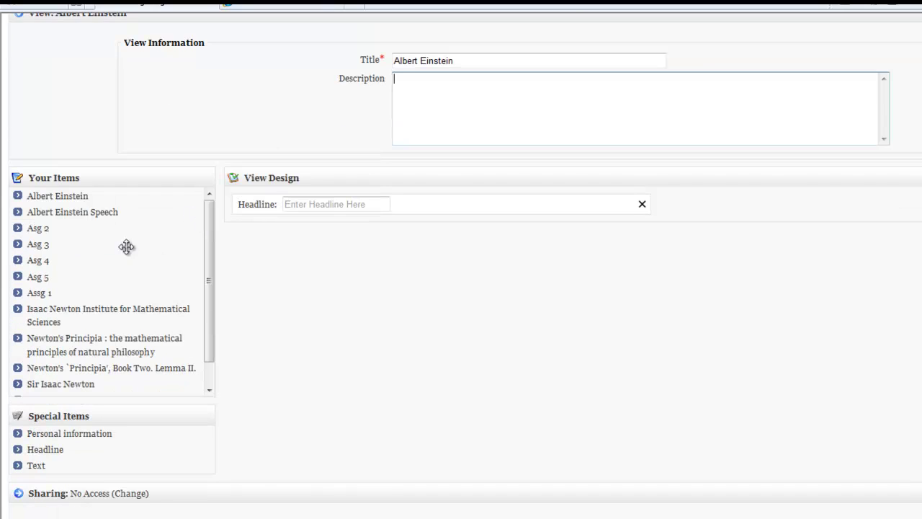
{"action": "left_click_drag", "start_coordinate": [48, 197], "coordinate": [358, 226]}
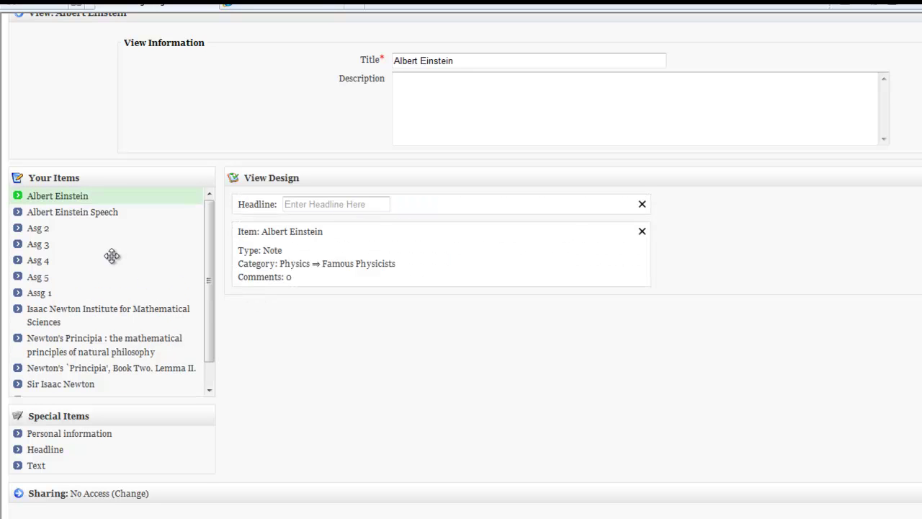
{"action": "left_click_drag", "start_coordinate": [66, 214], "coordinate": [351, 305]}
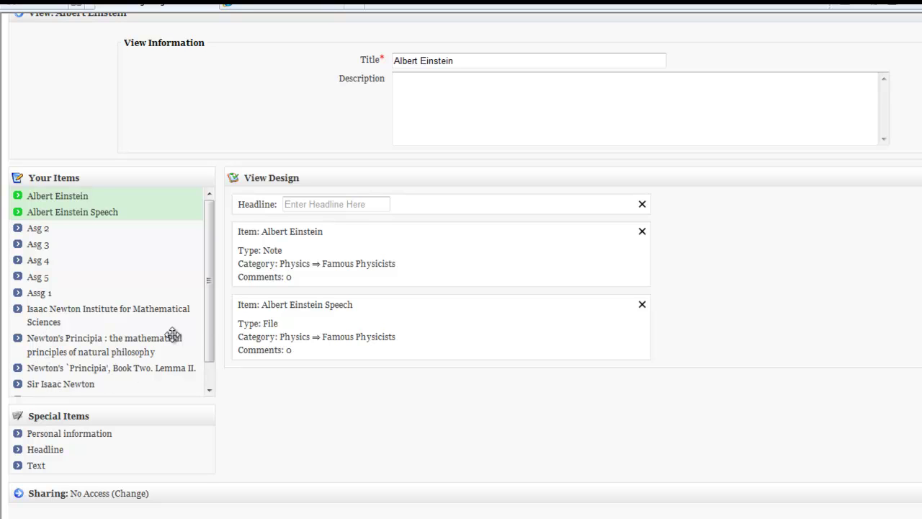
{"action": "scroll", "coordinate": [206, 364], "scroll_direction": "down", "scroll_amount": 1}
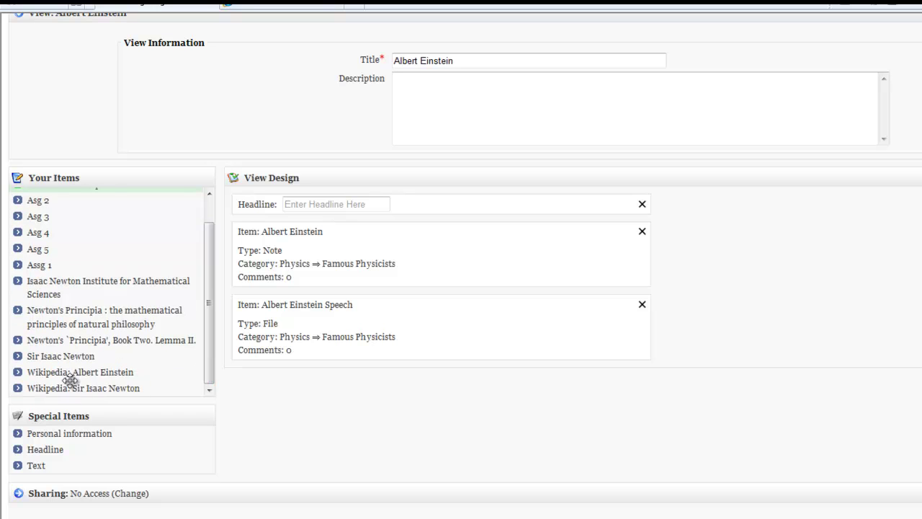
{"action": "left_click_drag", "start_coordinate": [64, 372], "coordinate": [336, 360]}
{"action": "left_click_drag", "start_coordinate": [337, 378], "coordinate": [332, 377]}
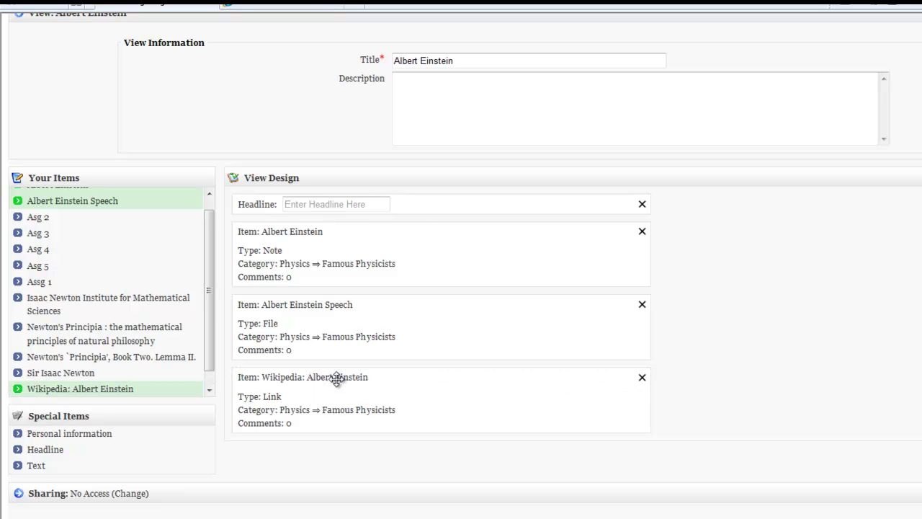
Set the headline of the view design to "Albert Einstein"
{"action": "left_click", "coordinate": [305, 204]}
{"action": "type", "text": "A"}
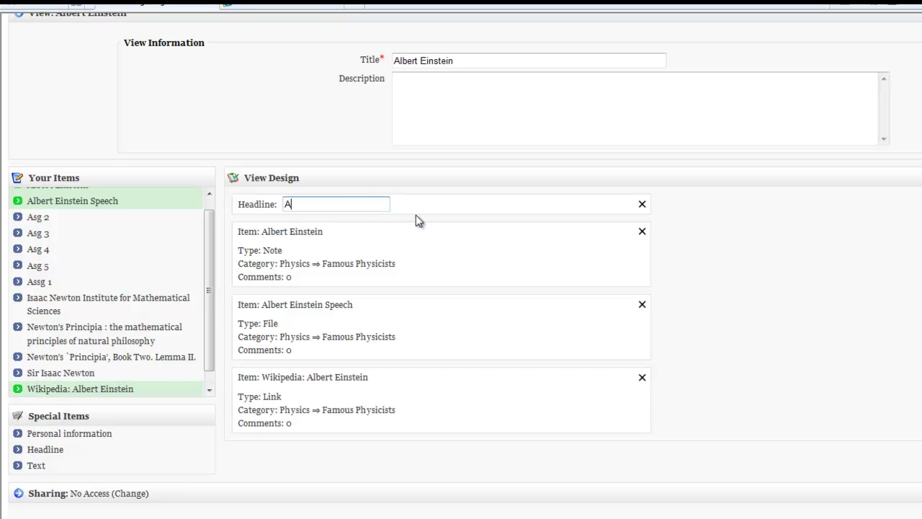
{"action": "type", "text": "lbert Einstein"}
Expand the view's sharing settings, try External Access, and turn on Internal Access instead
{"action": "scroll", "coordinate": [333, 433], "scroll_direction": "down", "scroll_amount": 2}
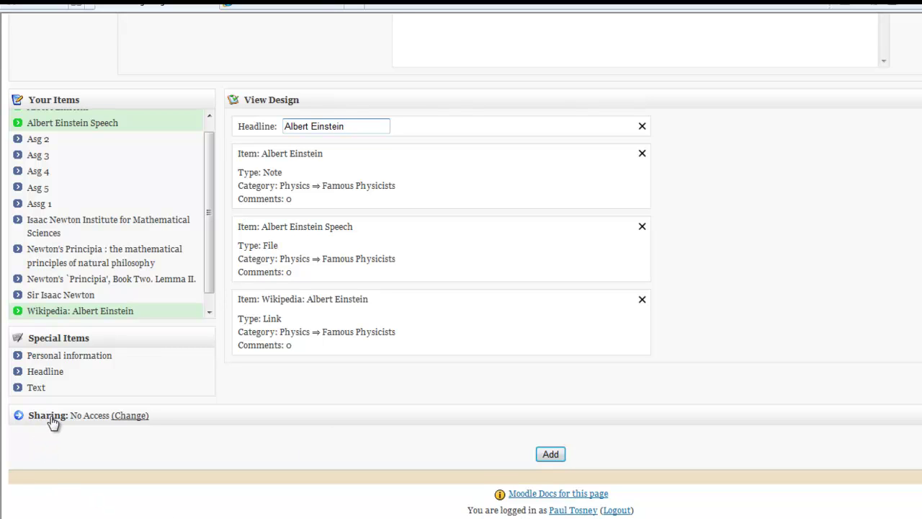
{"action": "left_click", "coordinate": [130, 417]}
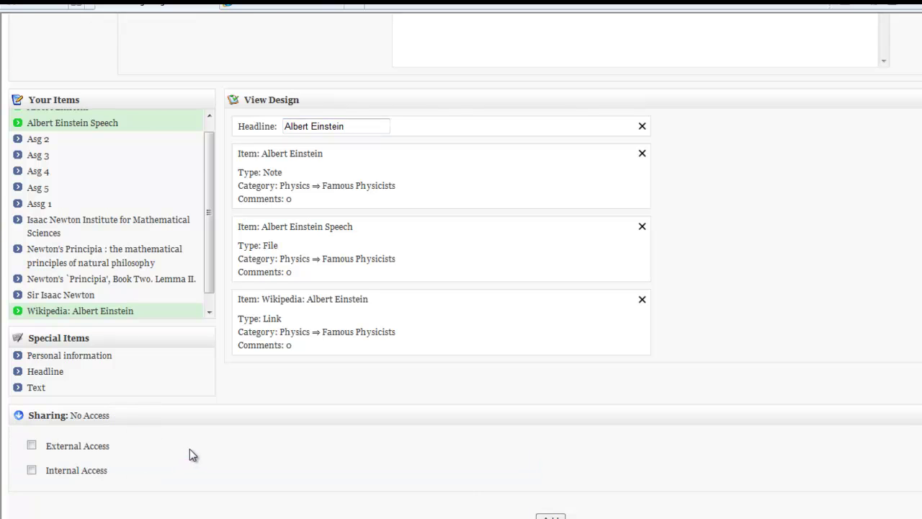
{"action": "scroll", "coordinate": [189, 450], "scroll_direction": "down", "scroll_amount": 2}
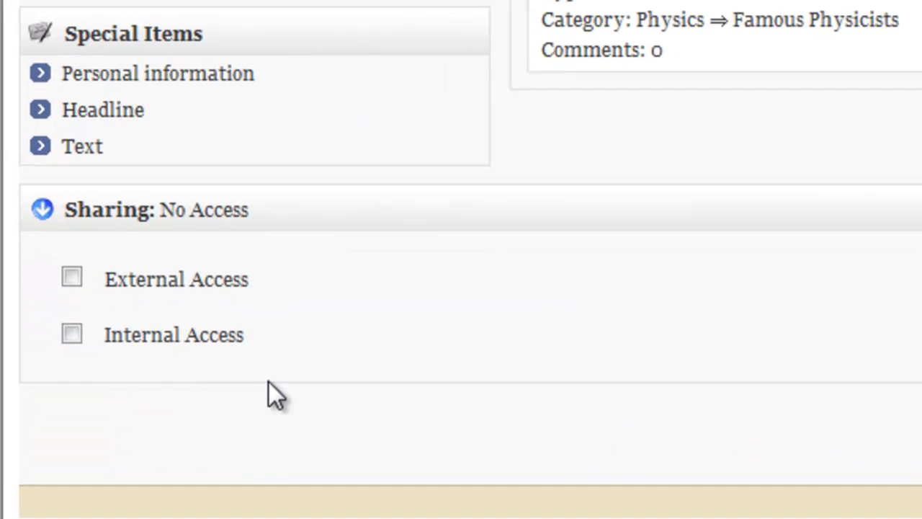
{"action": "left_click", "coordinate": [73, 272]}
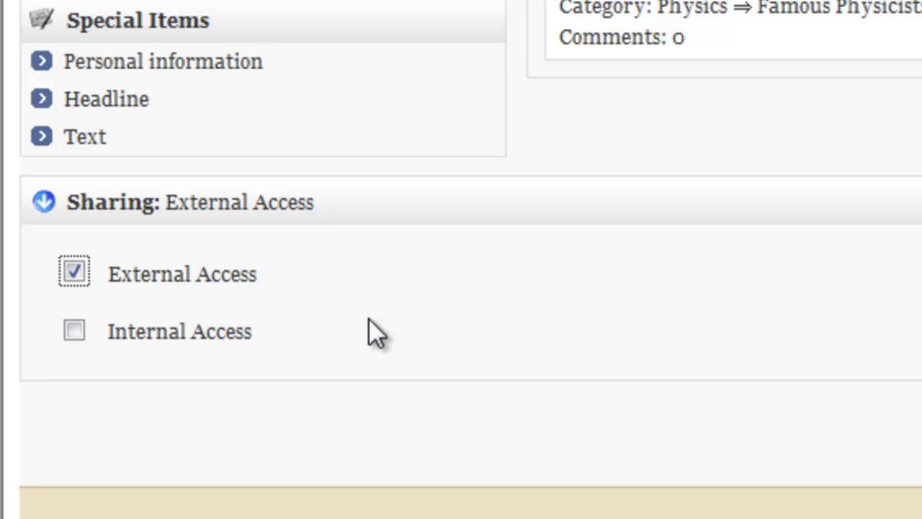
{"action": "left_click", "coordinate": [74, 272]}
{"action": "left_click", "coordinate": [73, 334]}
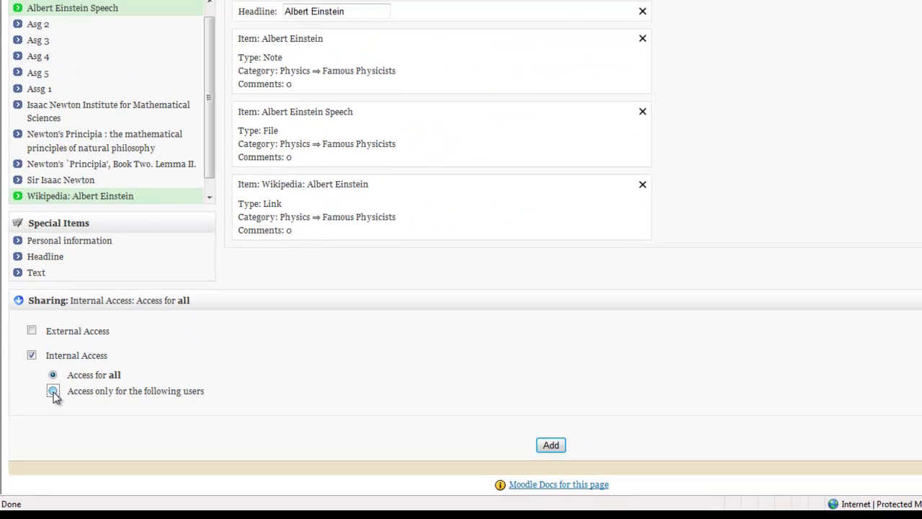
Try limiting internal access to specific users and look through the selectable users by course
{"action": "left_click", "coordinate": [128, 394]}
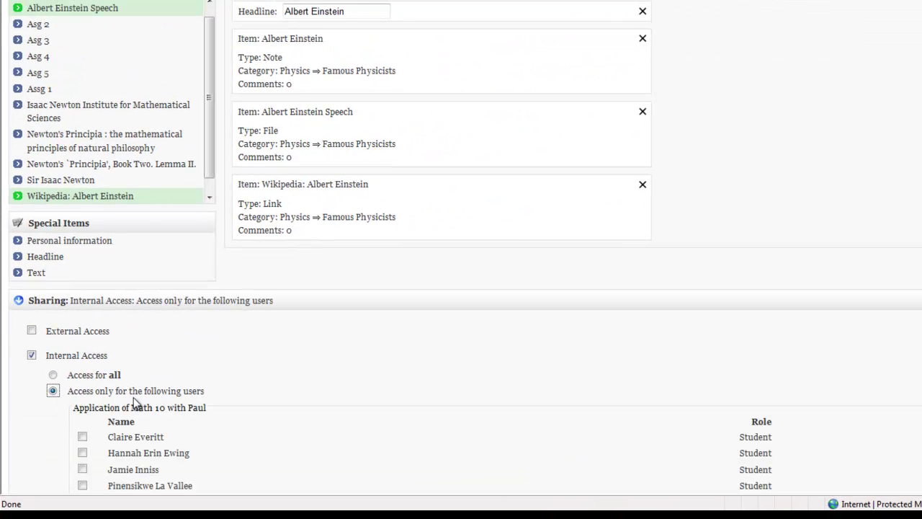
{"action": "scroll", "coordinate": [363, 390], "scroll_direction": "down", "scroll_amount": 3}
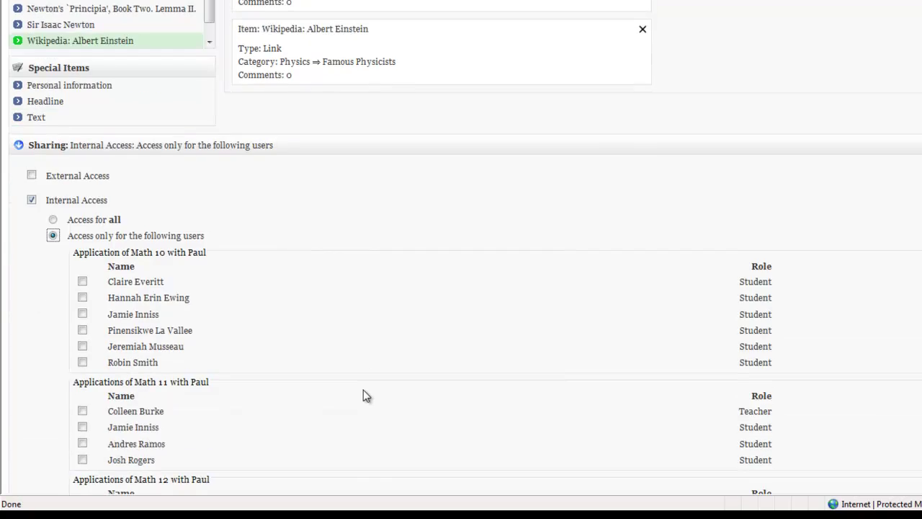
{"action": "scroll", "coordinate": [363, 396], "scroll_direction": "down", "scroll_amount": 1}
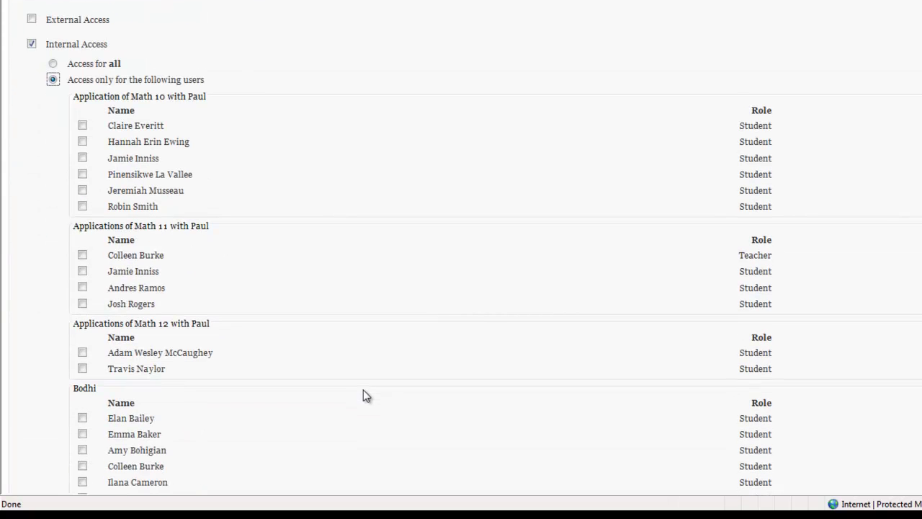
{"action": "scroll", "coordinate": [363, 395], "scroll_direction": "down", "scroll_amount": 1}
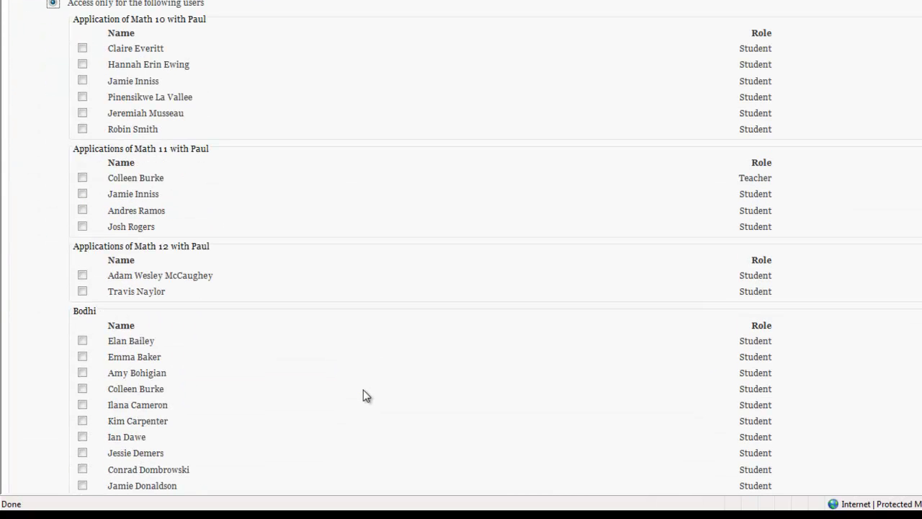
{"action": "scroll", "coordinate": [363, 389], "scroll_direction": "up", "scroll_amount": 3}
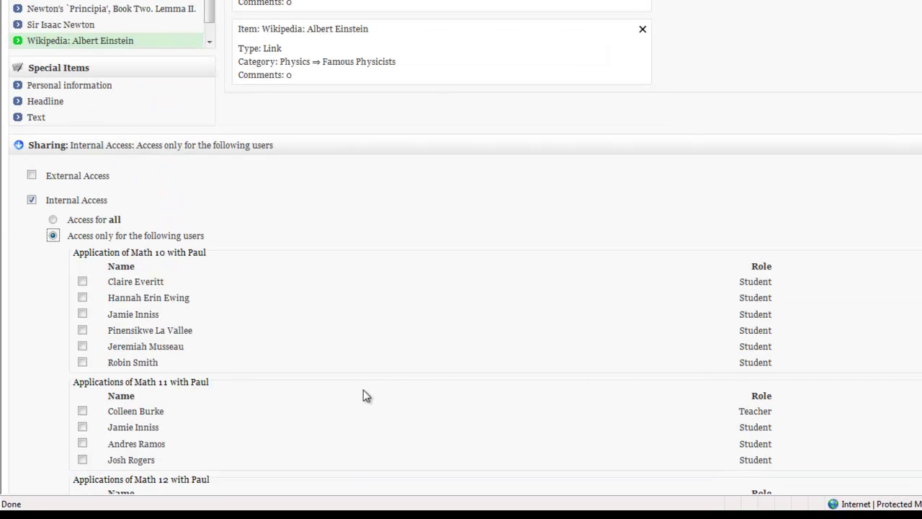
{"action": "scroll", "coordinate": [363, 390], "scroll_direction": "up", "scroll_amount": 1}
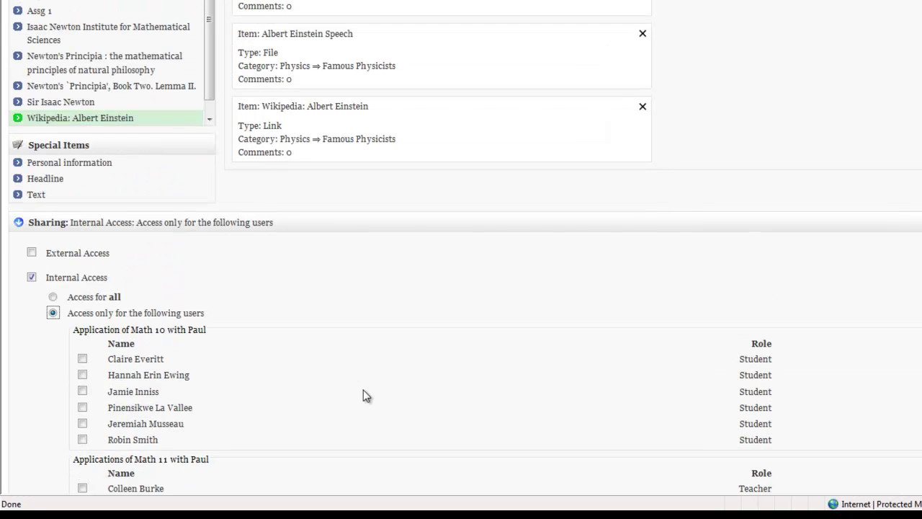
Set the internal access to "Access for all" and add the view
{"action": "left_click", "coordinate": [54, 301]}
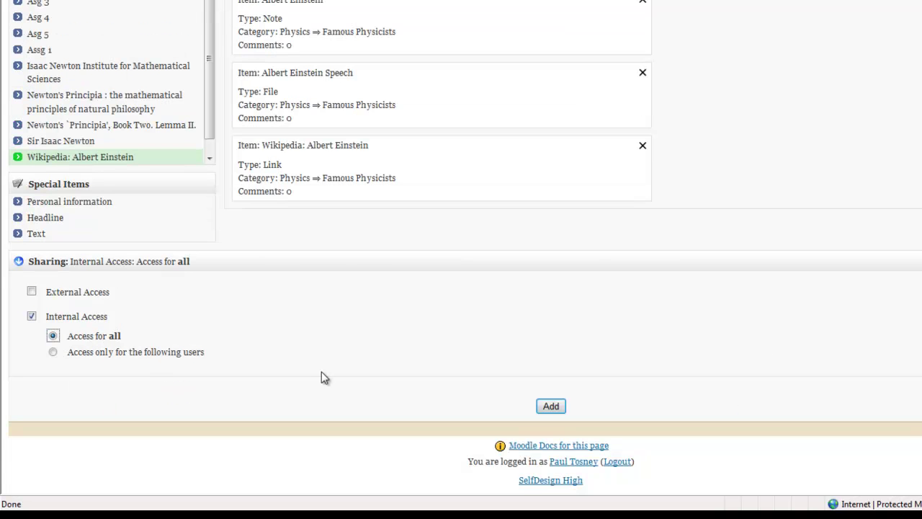
{"action": "left_click", "coordinate": [551, 407]}
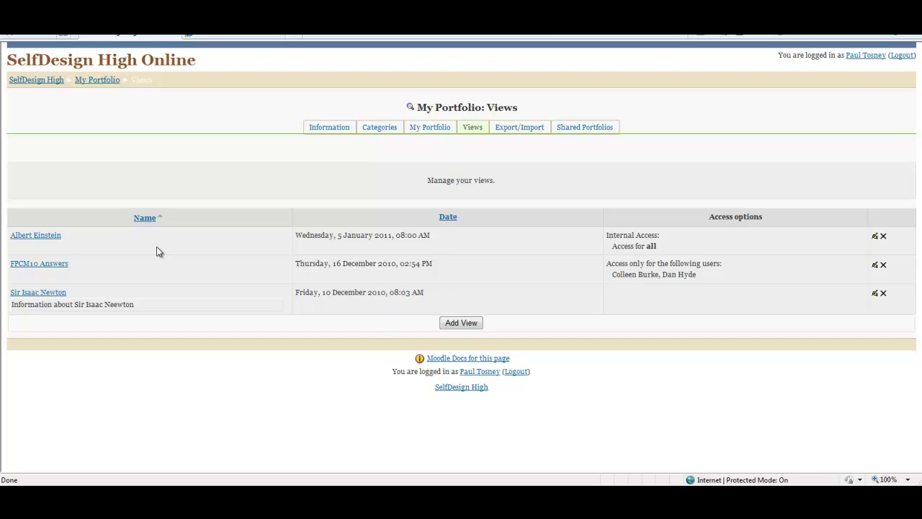
Open the Albert Einstein view and examine how its note, speech file and Wikipedia link are presented
{"action": "left_click", "coordinate": [53, 236]}
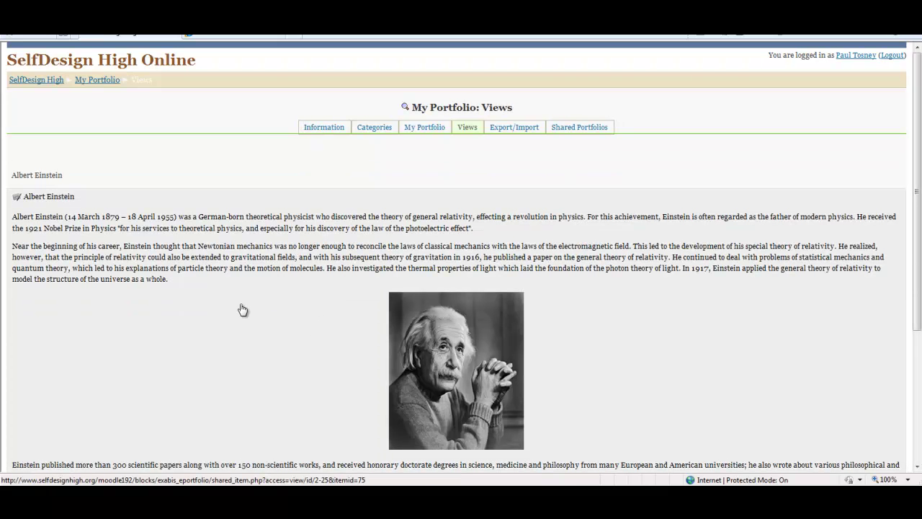
{"action": "scroll", "coordinate": [145, 229], "scroll_direction": "down", "scroll_amount": 5}
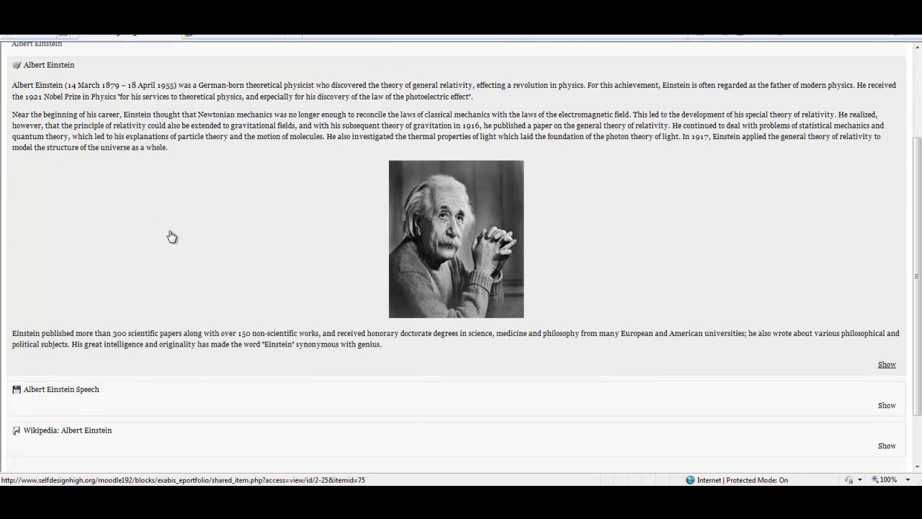
{"action": "scroll", "coordinate": [173, 226], "scroll_direction": "up", "scroll_amount": 2}
{"action": "scroll", "coordinate": [173, 226], "scroll_direction": "down", "scroll_amount": 2}
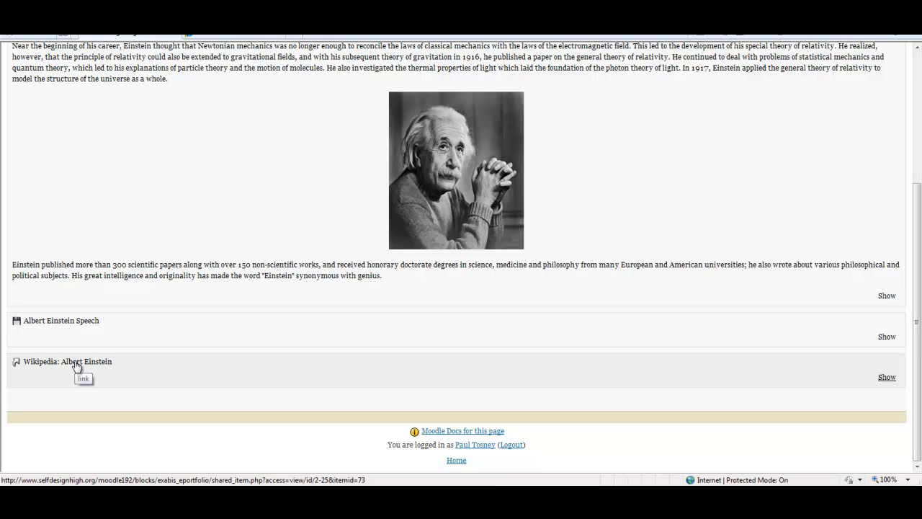
{"action": "scroll", "coordinate": [113, 373], "scroll_direction": "up", "scroll_amount": 4}
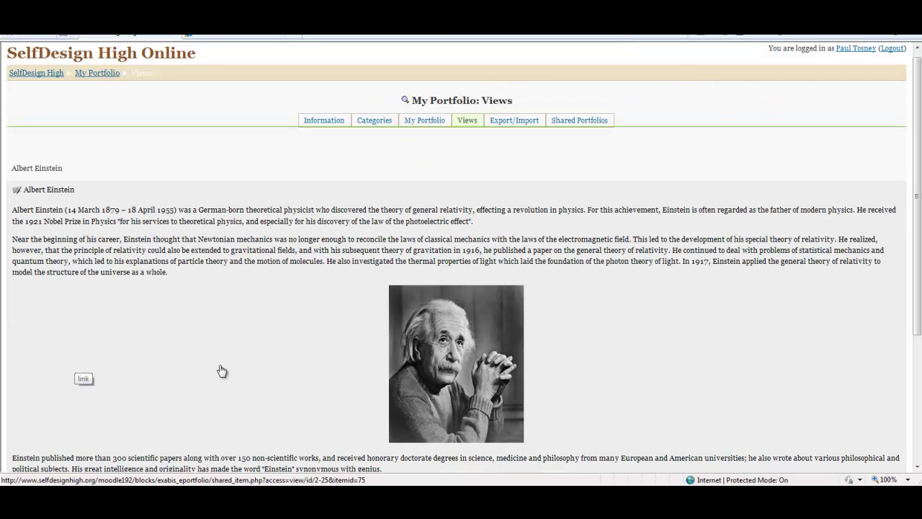
{"action": "scroll", "coordinate": [222, 371], "scroll_direction": "down", "scroll_amount": 2}
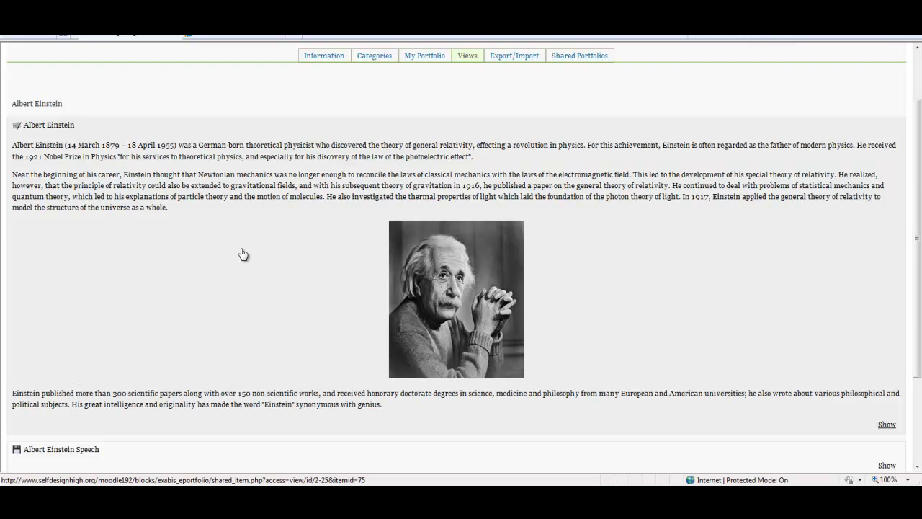
{"action": "scroll", "coordinate": [243, 247], "scroll_direction": "down", "scroll_amount": 4}
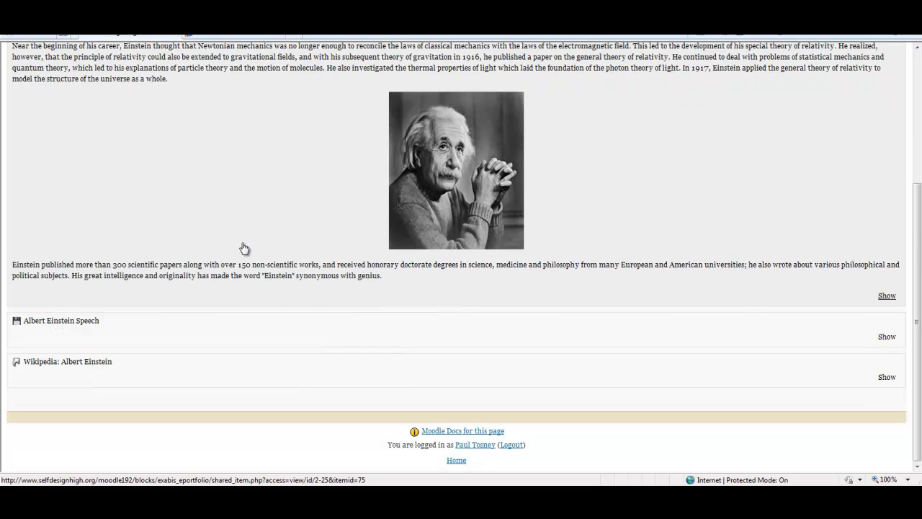
{"action": "scroll", "coordinate": [243, 247], "scroll_direction": "up", "scroll_amount": 2}
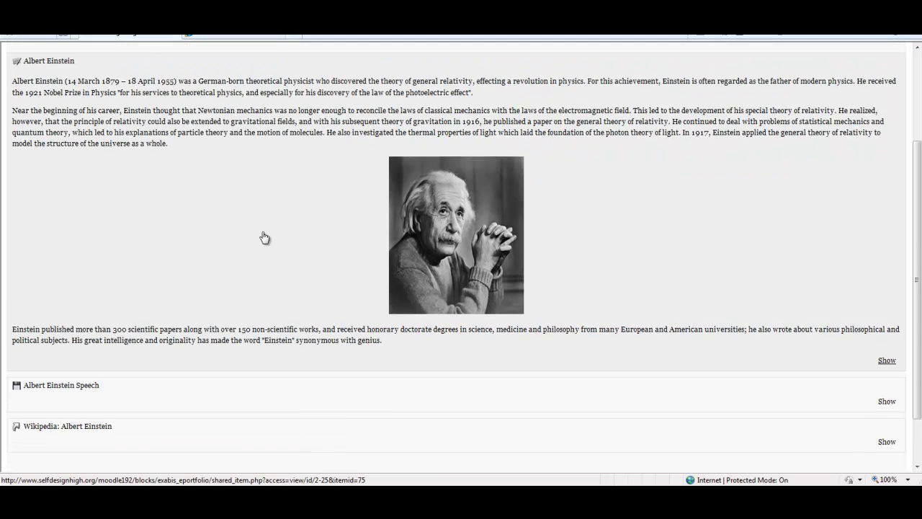
Open the Albert Einstein note from the view and examine the comment form below its content
{"action": "left_click", "coordinate": [267, 152]}
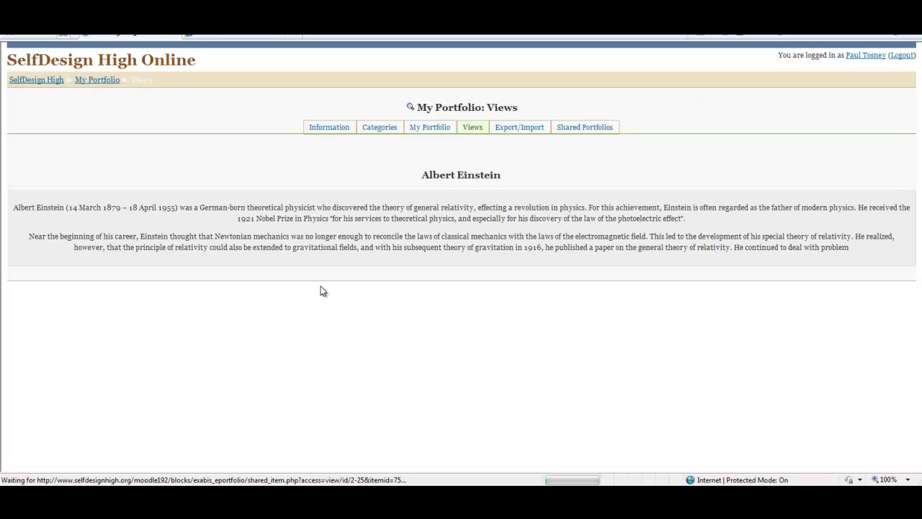
{"action": "scroll", "coordinate": [328, 267], "scroll_direction": "down", "scroll_amount": 5}
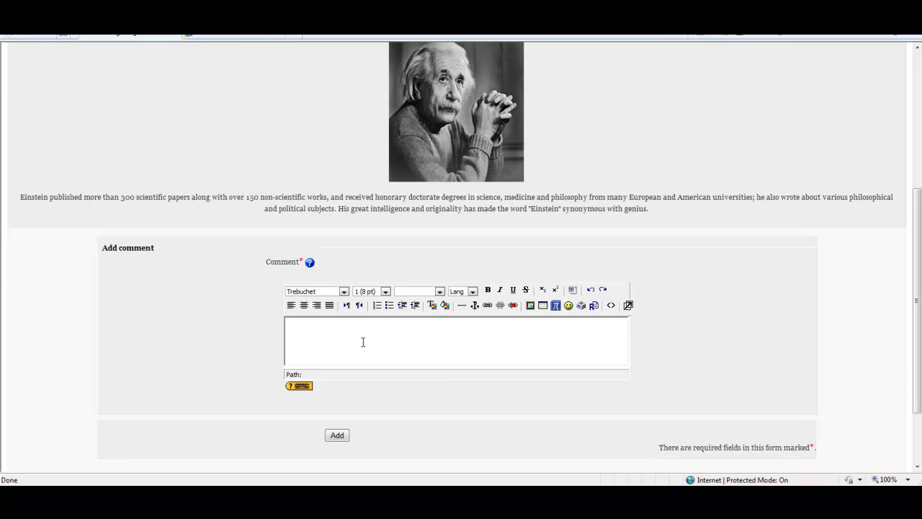
{"action": "scroll", "coordinate": [362, 342], "scroll_direction": "down", "scroll_amount": 2}
{"action": "scroll", "coordinate": [363, 346], "scroll_direction": "up", "scroll_amount": 2}
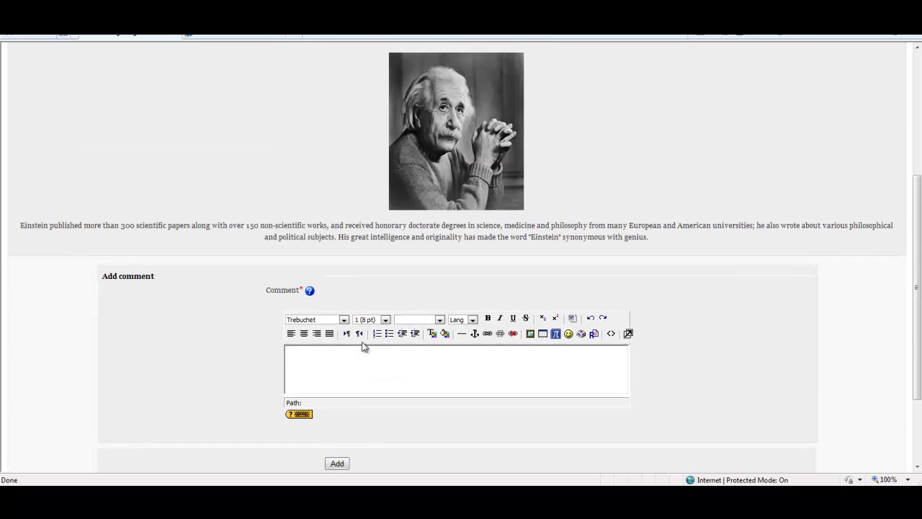